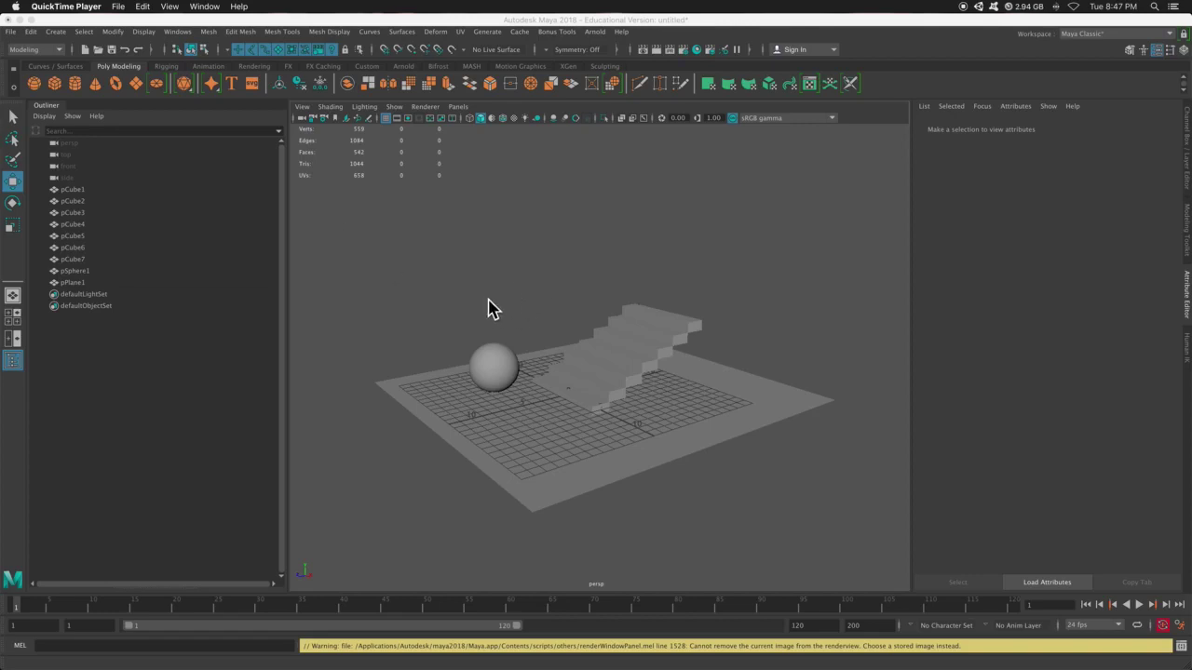
- Orbit and zoom the perspective view to frame the staircase and sphere
alt+drag(490, 308, 502, 352)
scroll(518, 289, up, 3)
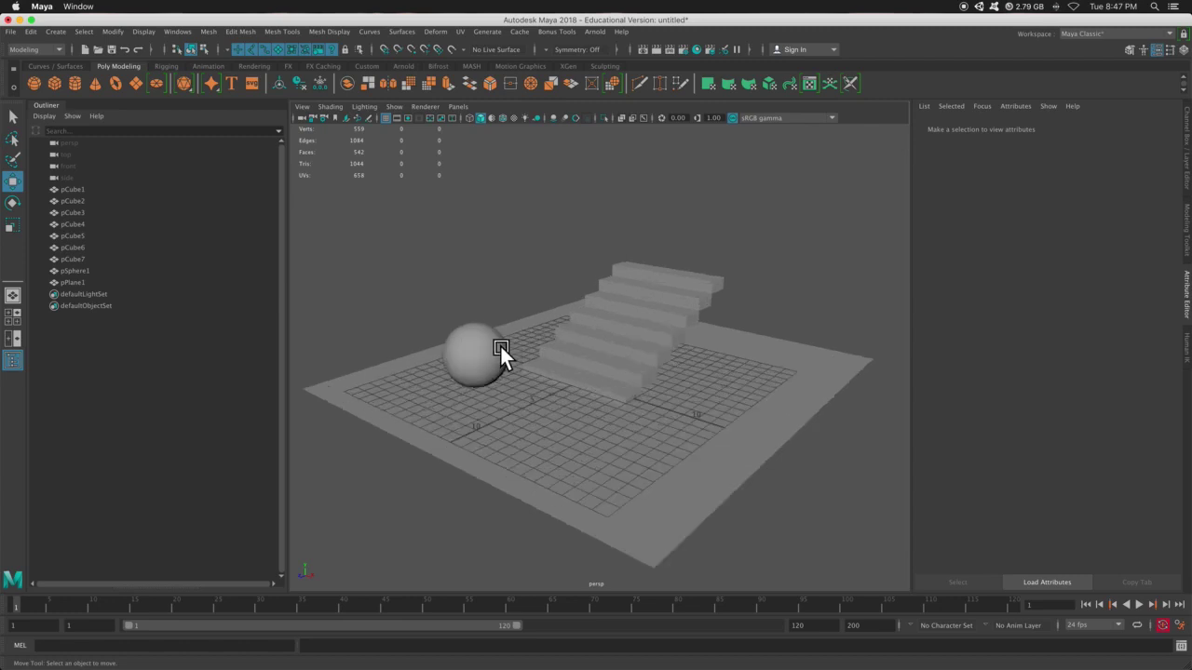
scroll(522, 335, up, 2)
- Render the current frame with Maya Software, then switch the renderer to Arnold
click(658, 53)
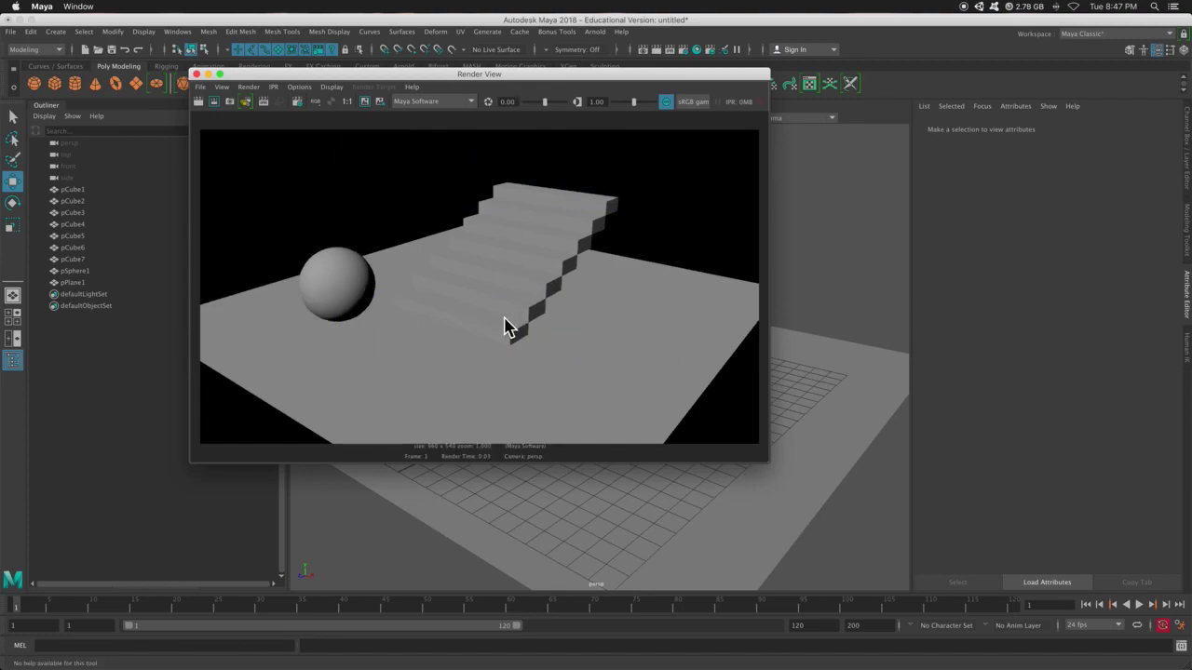
click(471, 102)
click(451, 151)
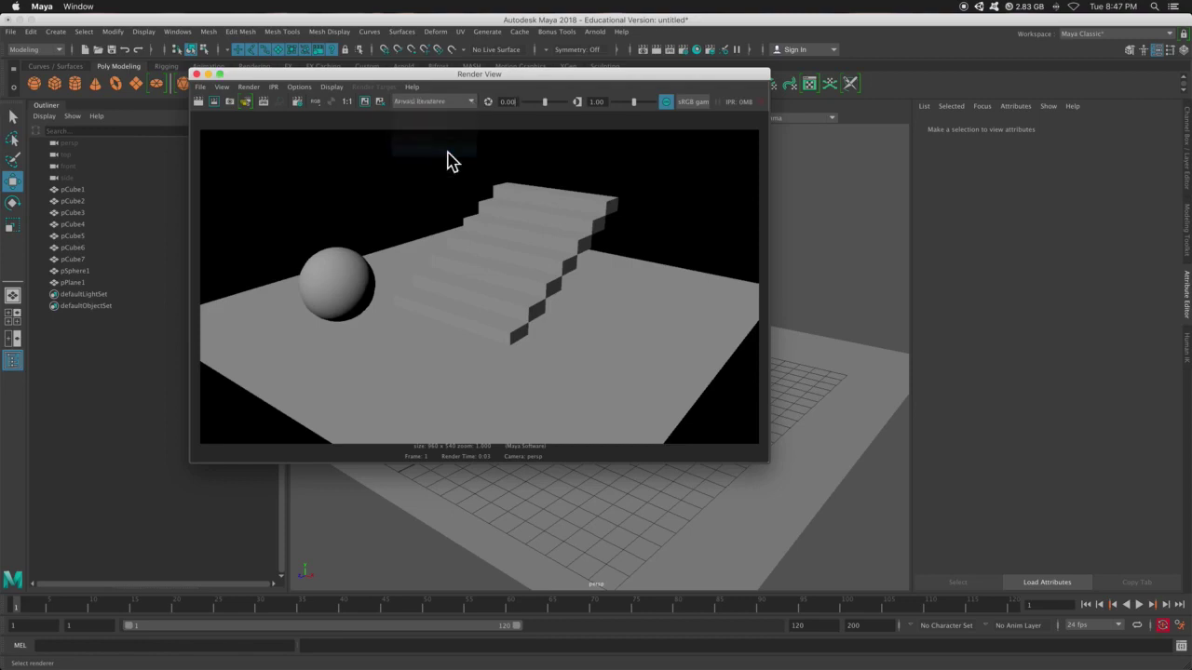
- View the render at actual size, then close the Render View
click(364, 100)
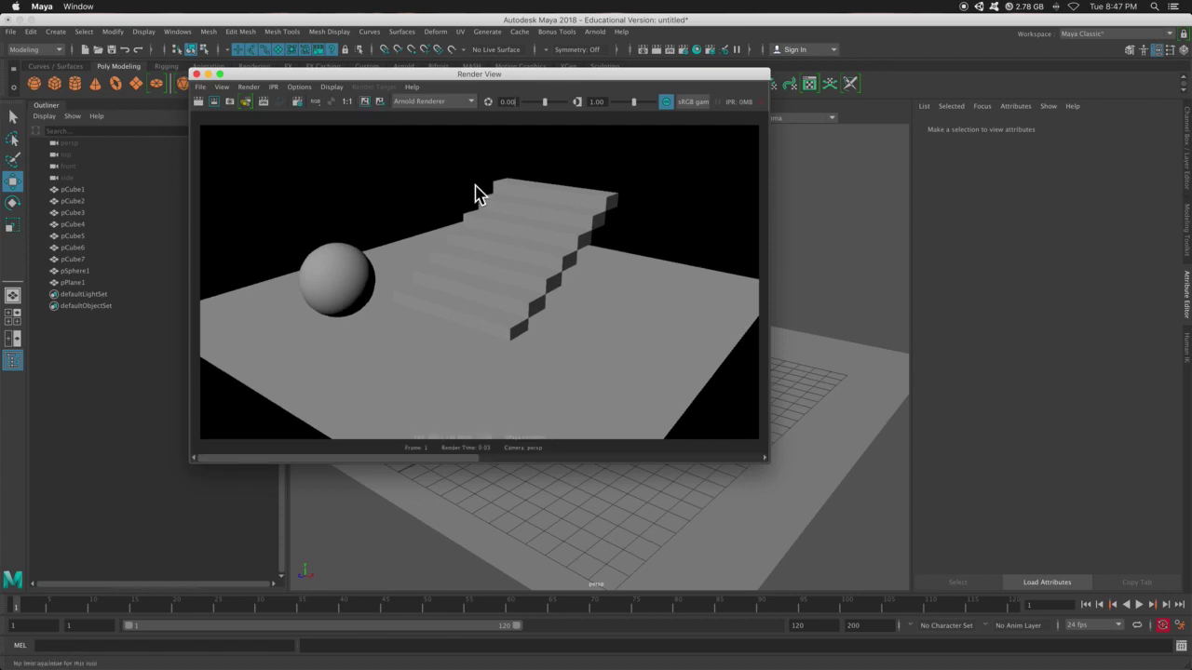
drag(475, 460, 434, 458)
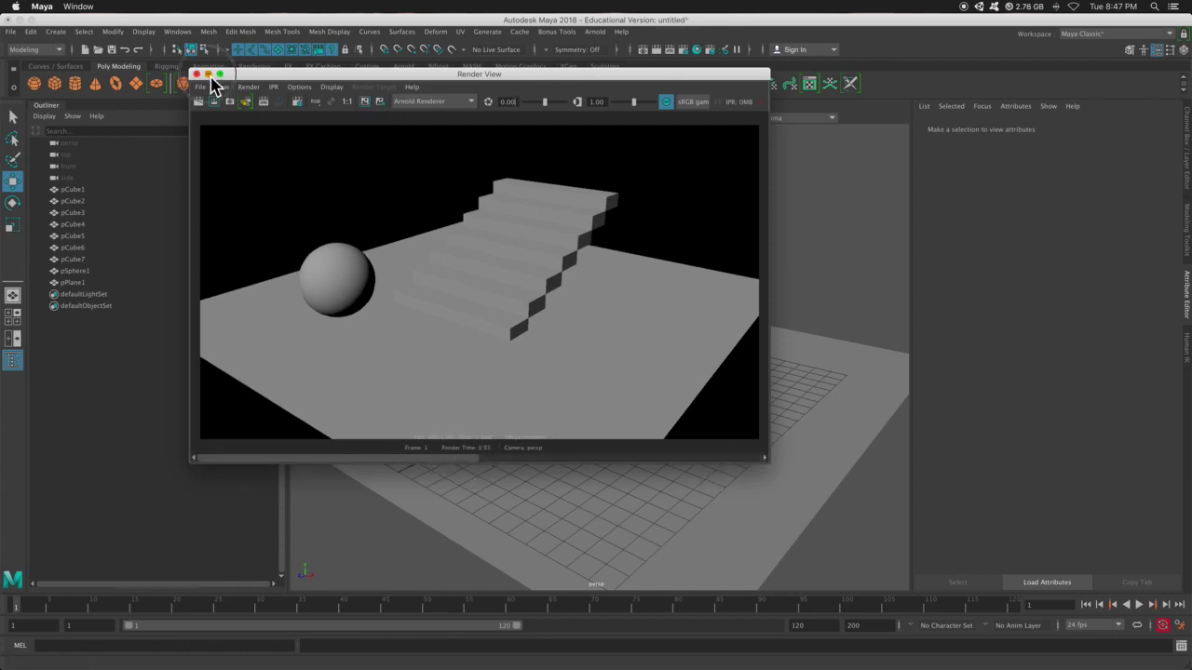
click(207, 74)
- Add an Arnold Skydome Light to the scene
click(596, 32)
mouse_move(667, 91)
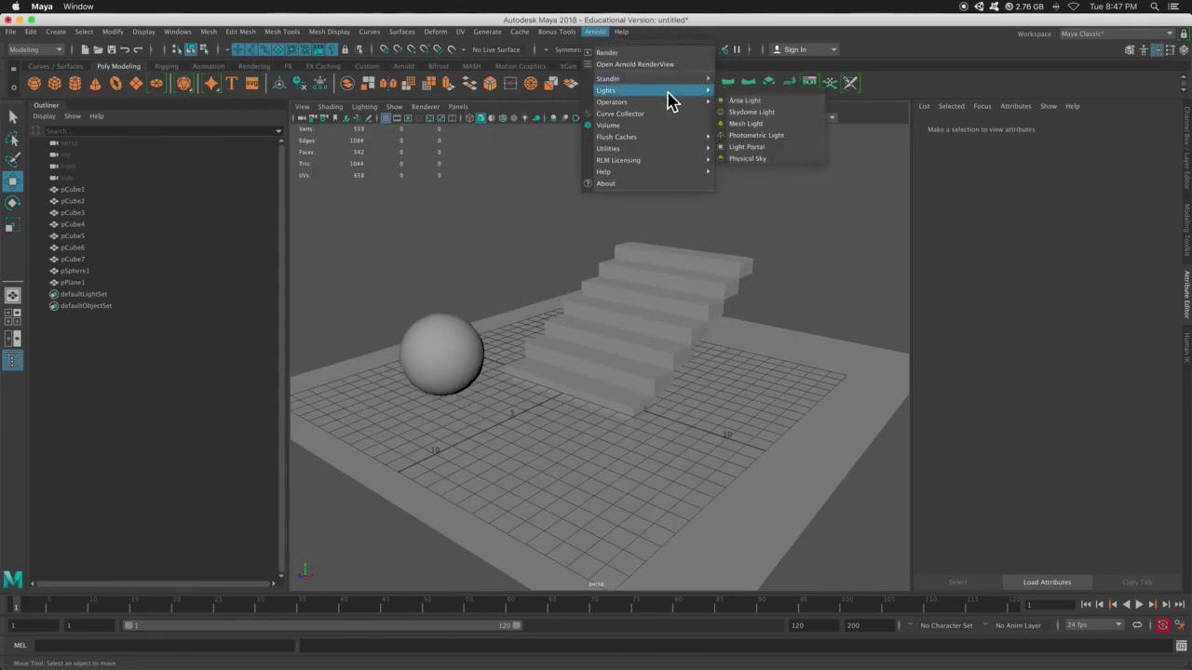
click(756, 112)
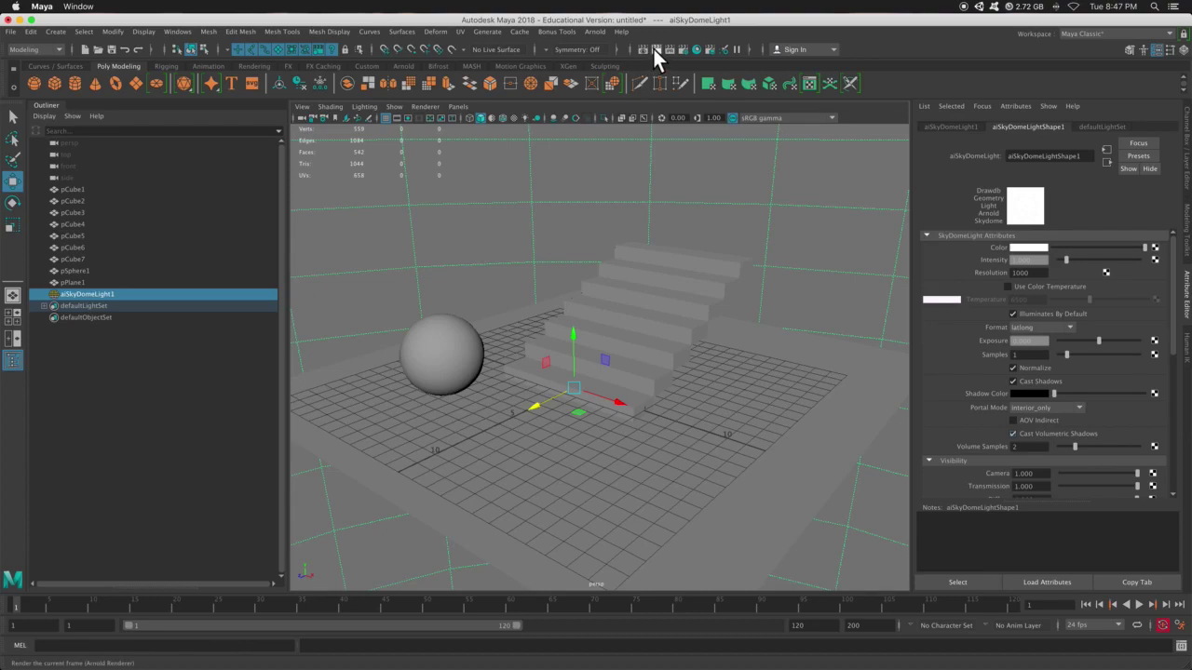
- Render the skydome-lit frame in Arnold, inspect it, and close the Render View
click(652, 49)
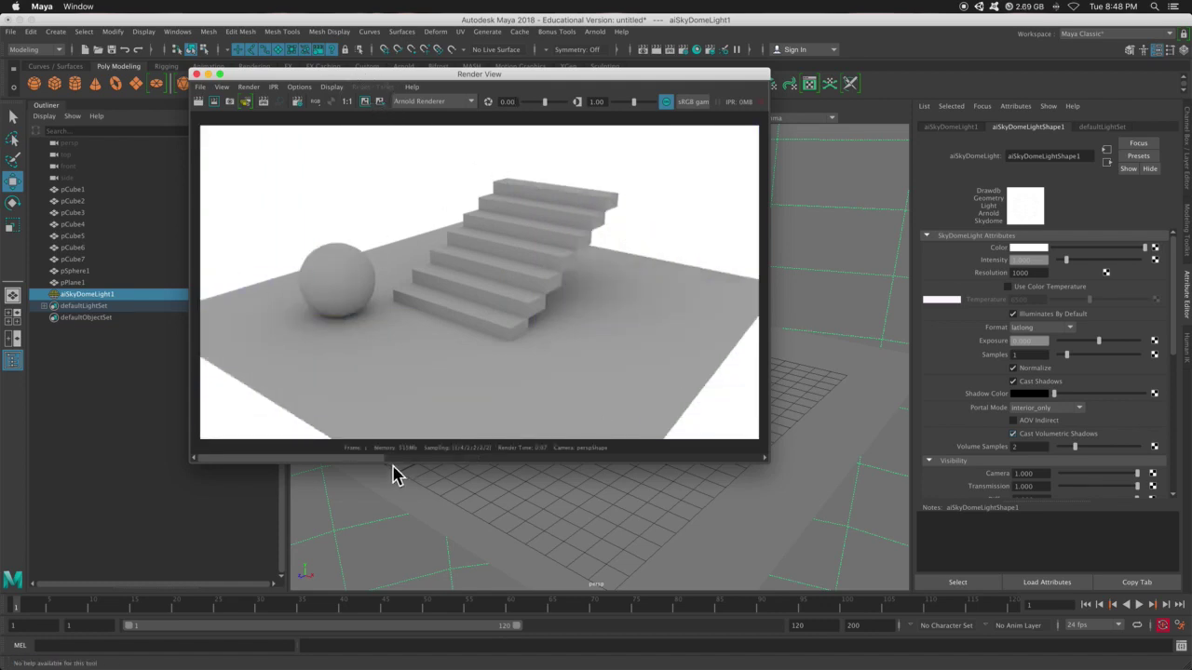
drag(401, 458, 332, 466)
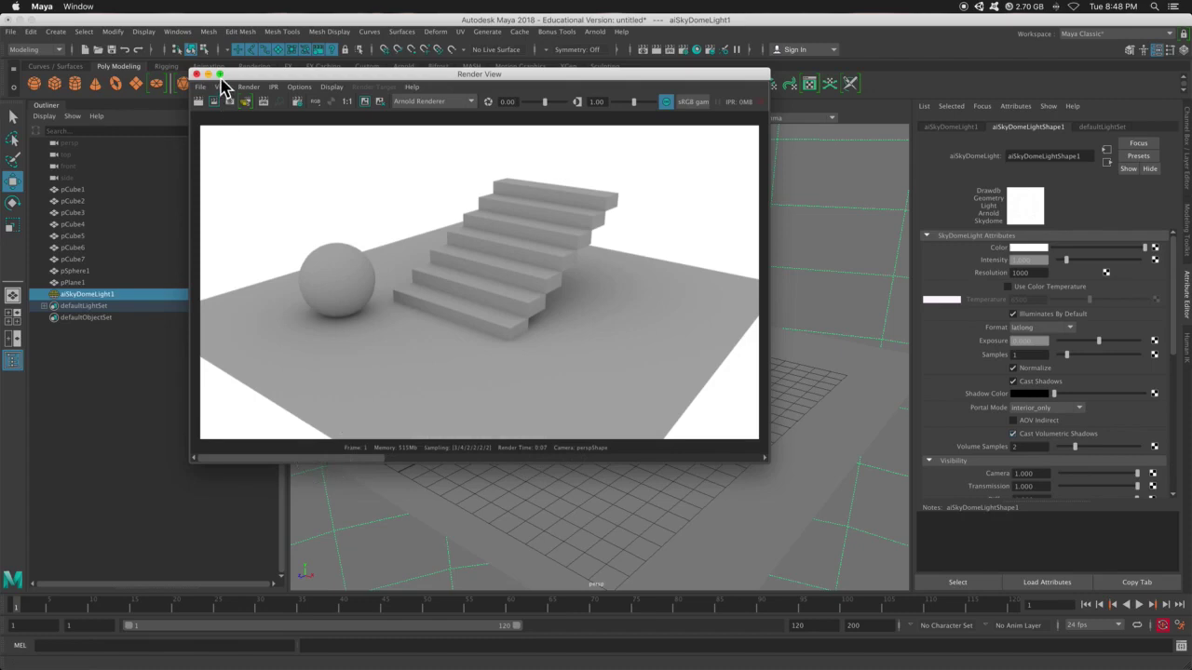
click(208, 74)
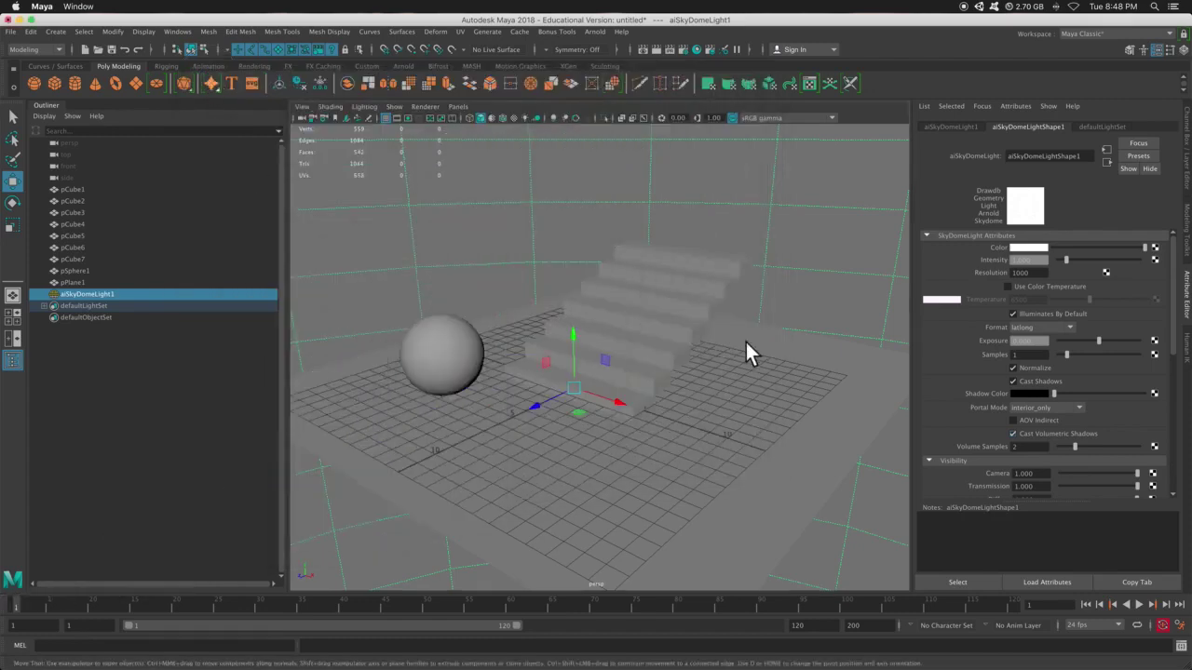
- In Chrome, read the Wikipedia high-dynamic-range imaging article, then switch to the HDRI Haven tab
mouse_move(2, 277)
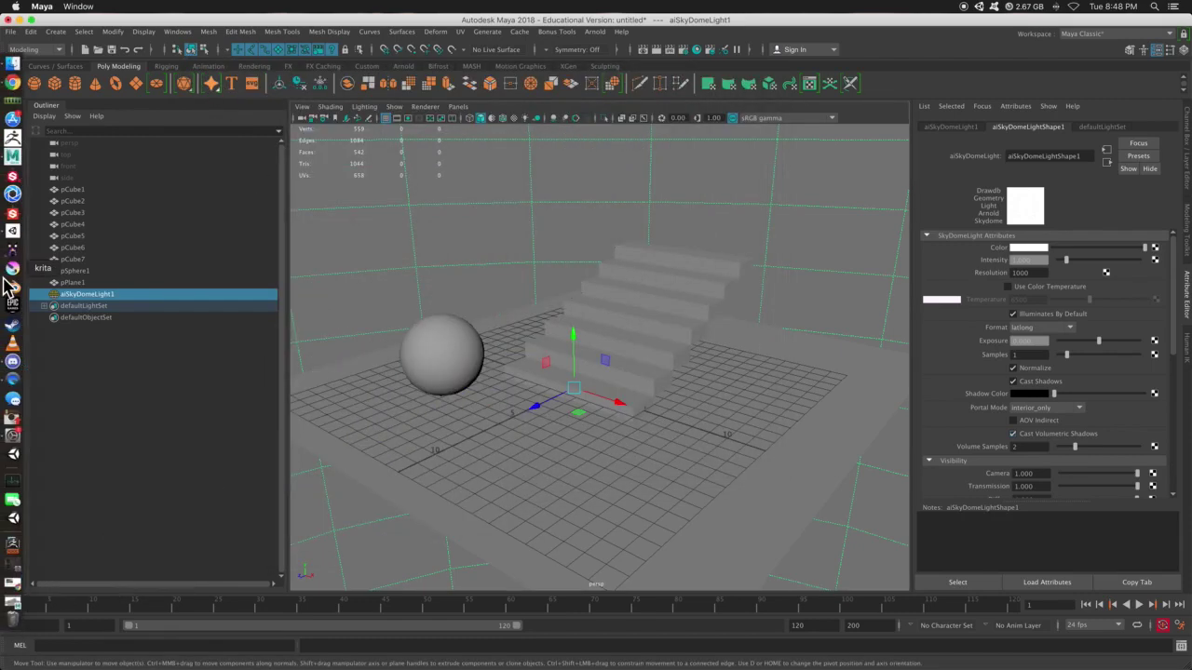
click(14, 82)
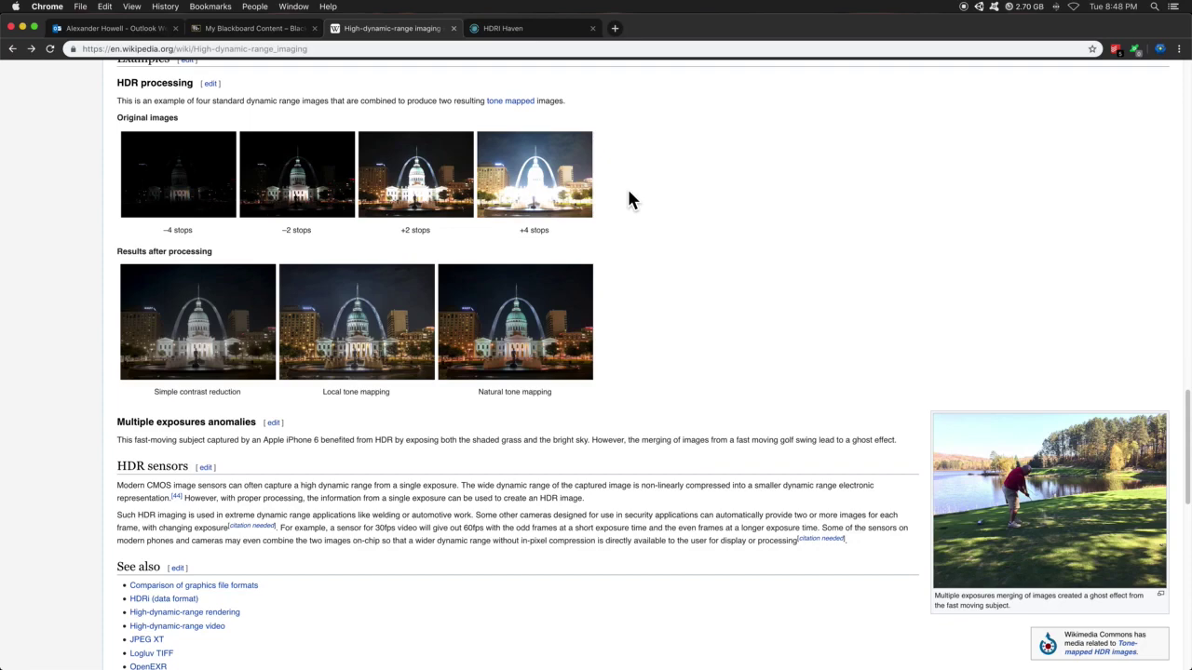
click(509, 30)
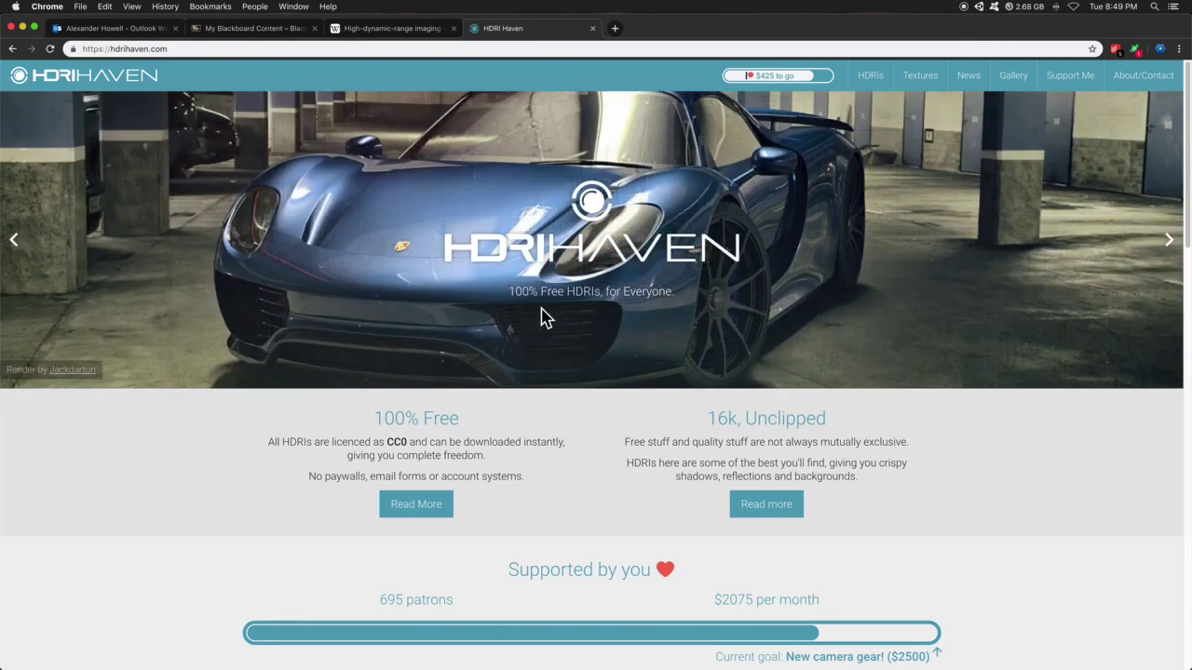
- Browse the Outdoor HDRIs on HDRI Haven and open Kloofendal 48d Partly Cloudy
click(867, 82)
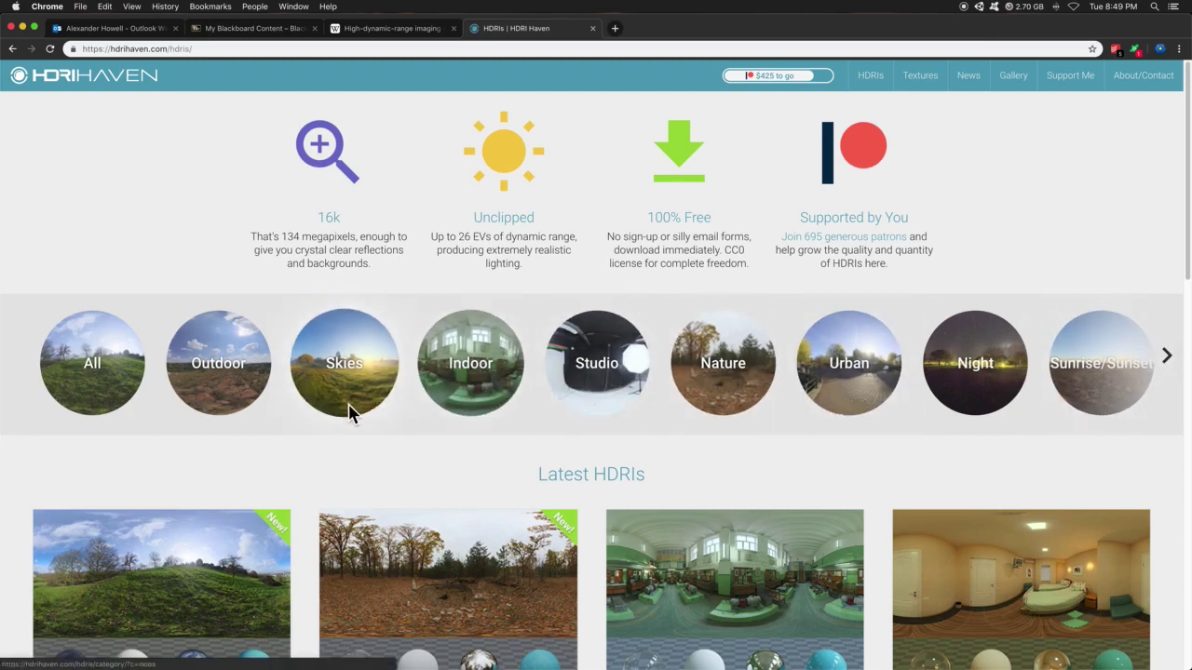
click(209, 389)
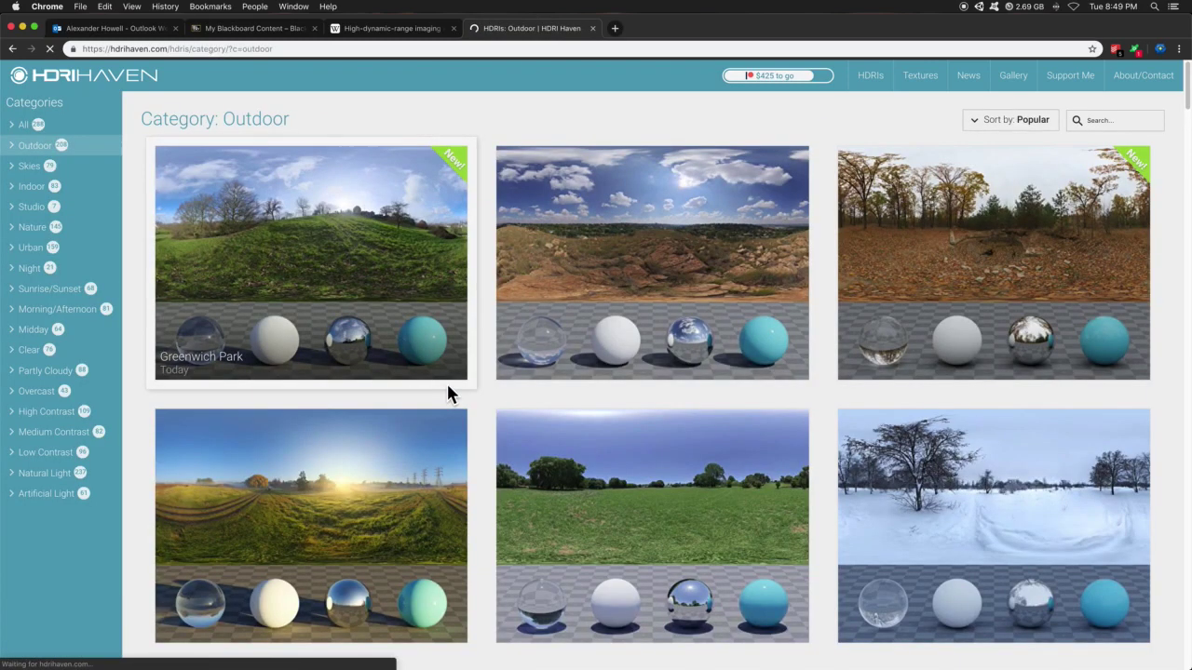
scroll(447, 394, down, 1)
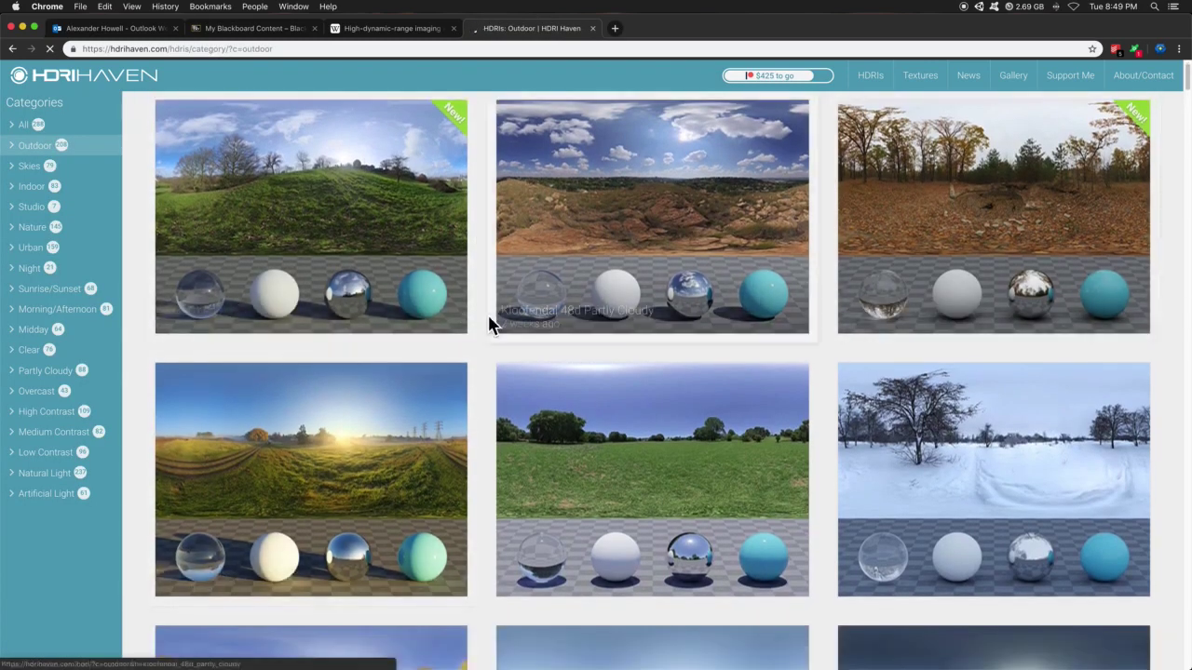
scroll(489, 319, down, 3)
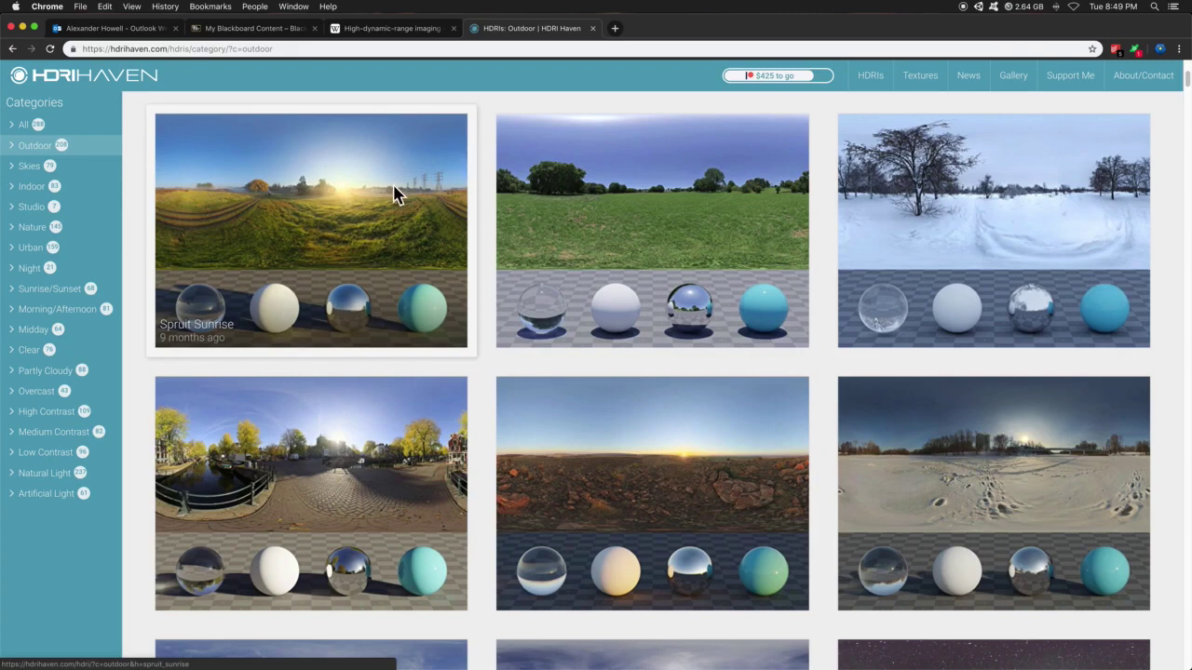
scroll(744, 488, down, 3)
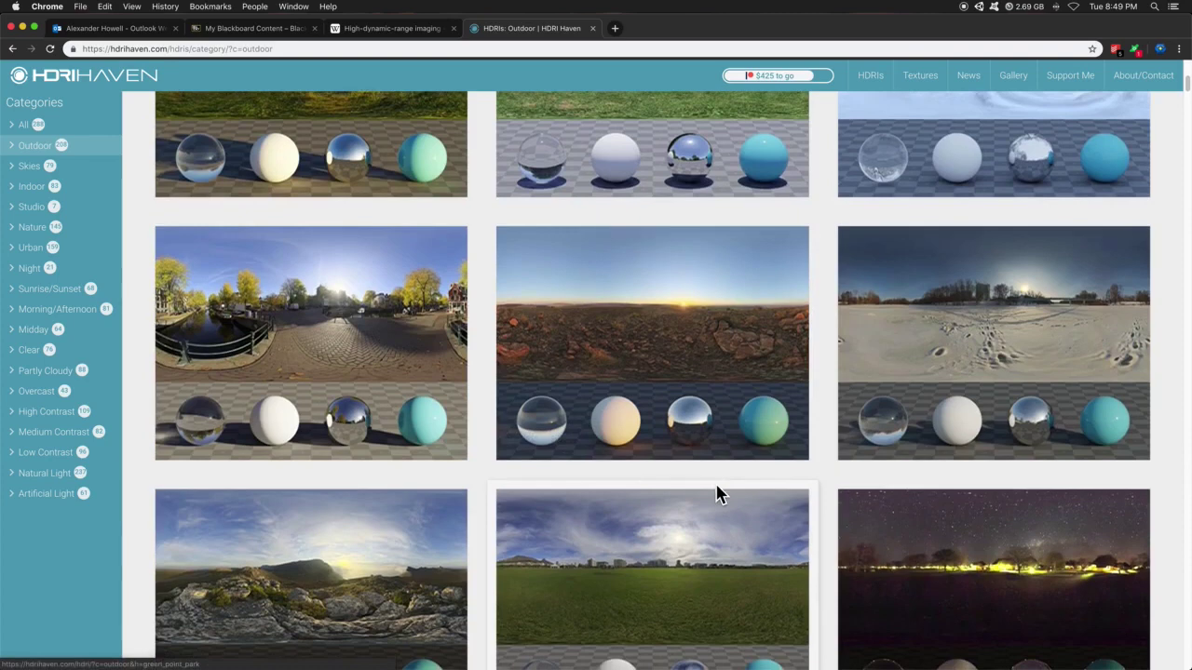
scroll(722, 493, down, 2)
scroll(716, 494, up, 5)
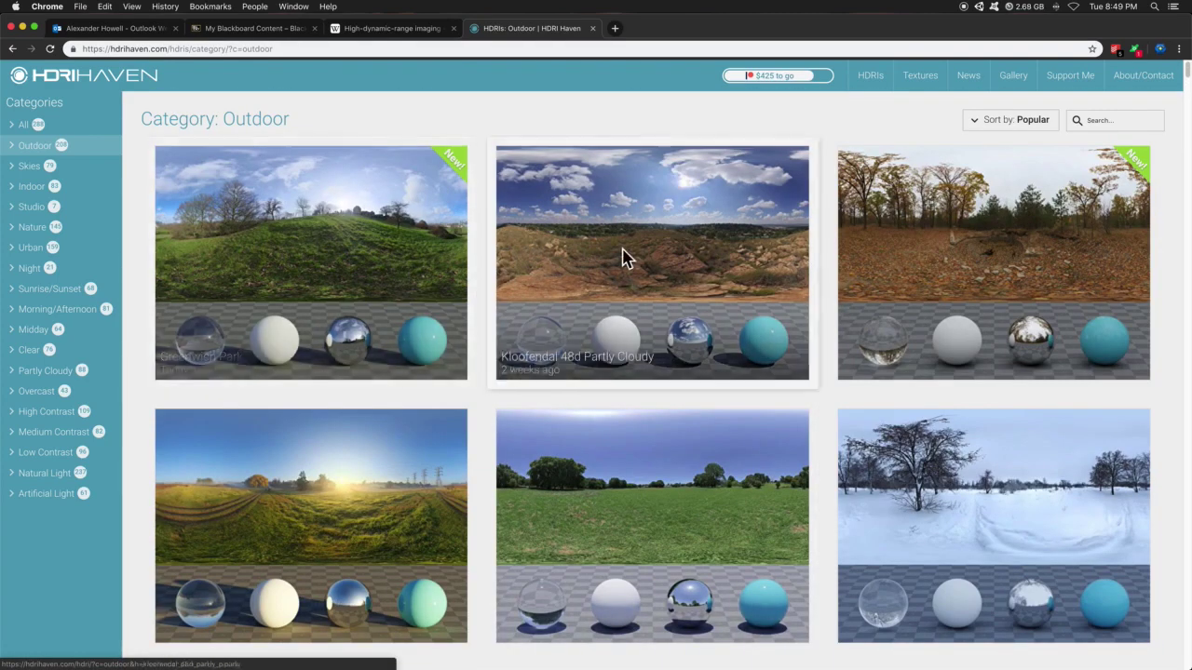
click(623, 259)
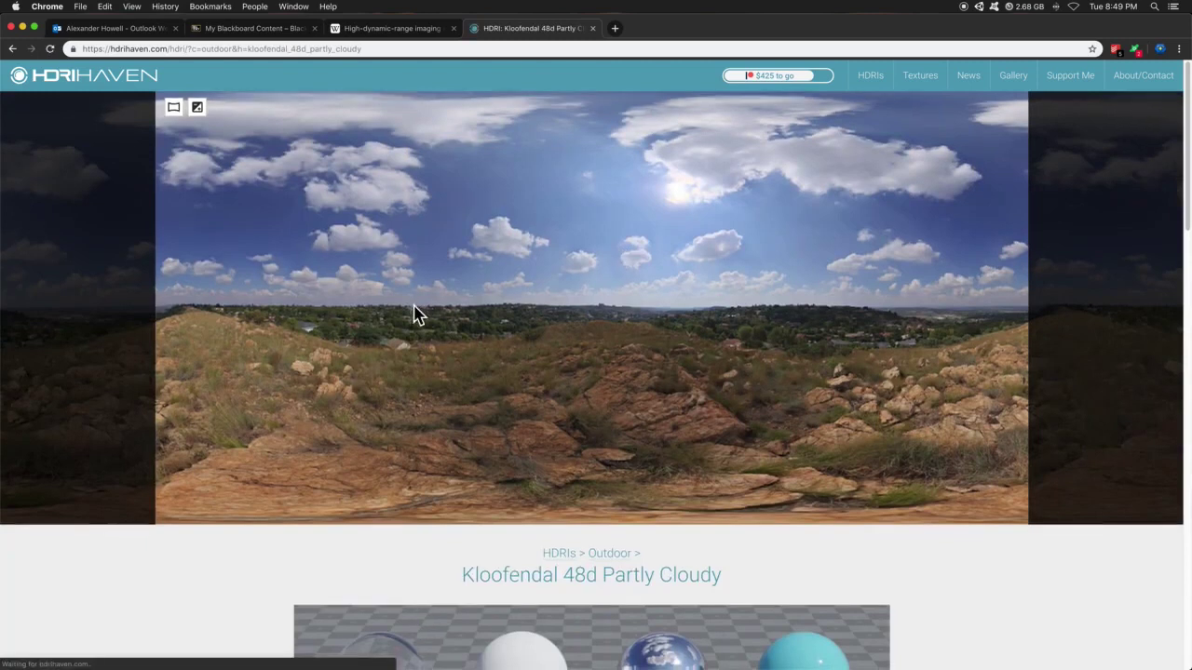
- Download kloofendal_48d_partly_cloudy_1k.hdr and return to the Kloofendal HDRI page
scroll(413, 312, down, 8)
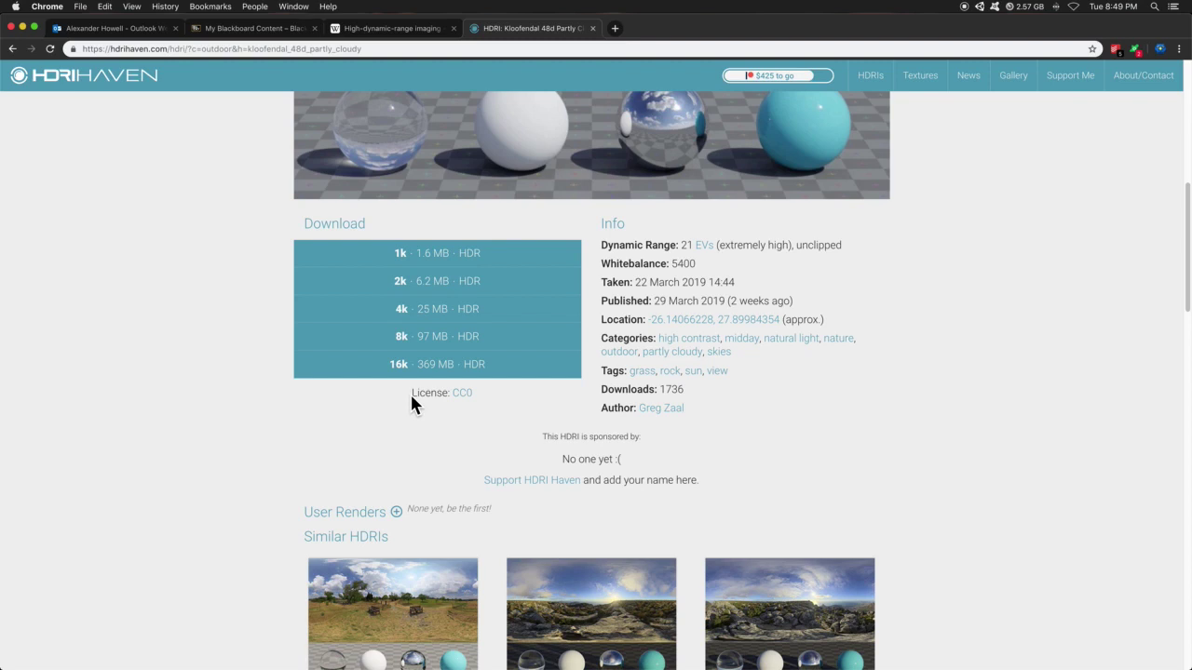
click(400, 258)
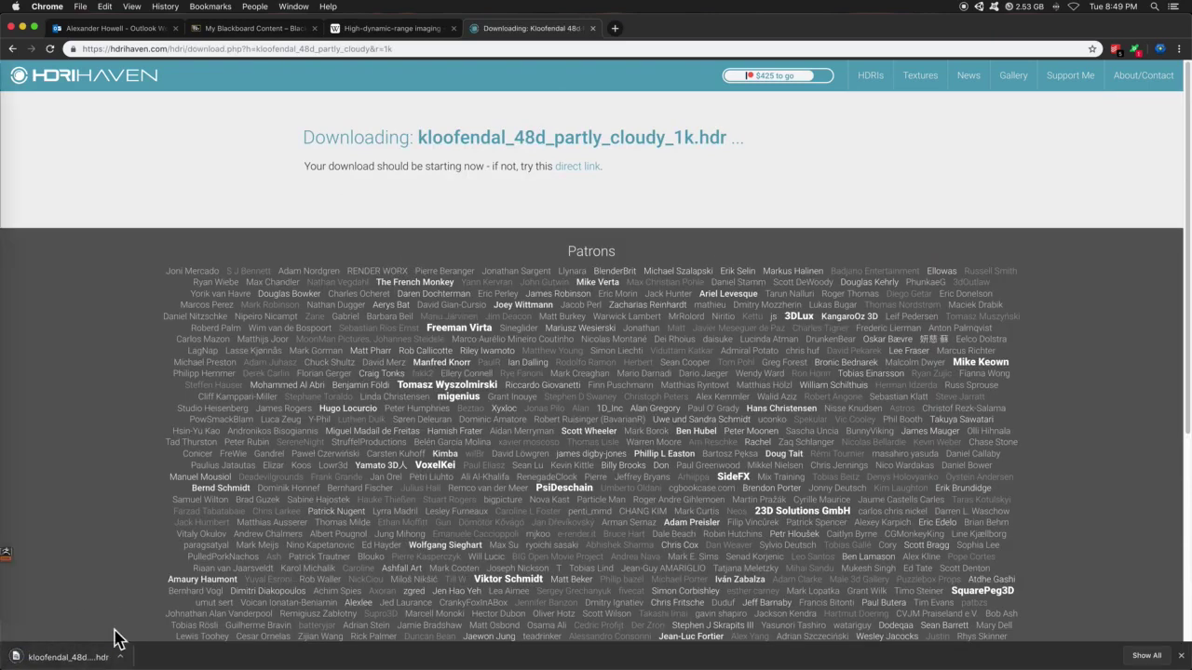
click(12, 48)
- Go back to the HDRI Haven home page and open the Indoor category
click(12, 48)
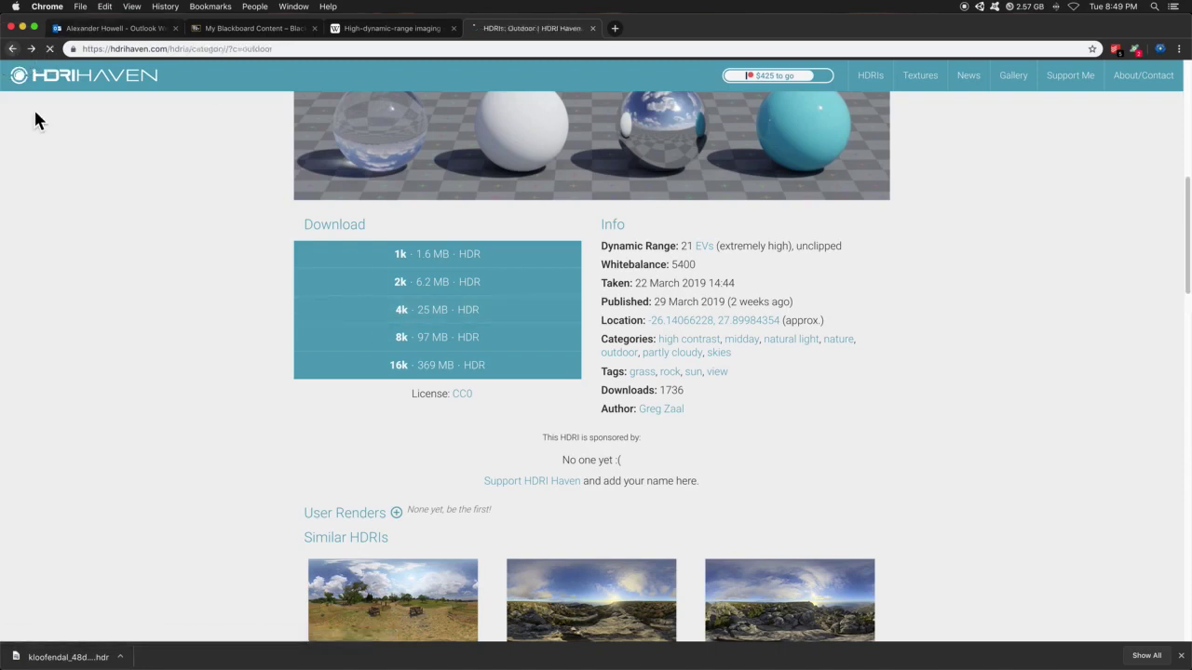
scroll(537, 429, down, 1)
scroll(537, 428, up, 1)
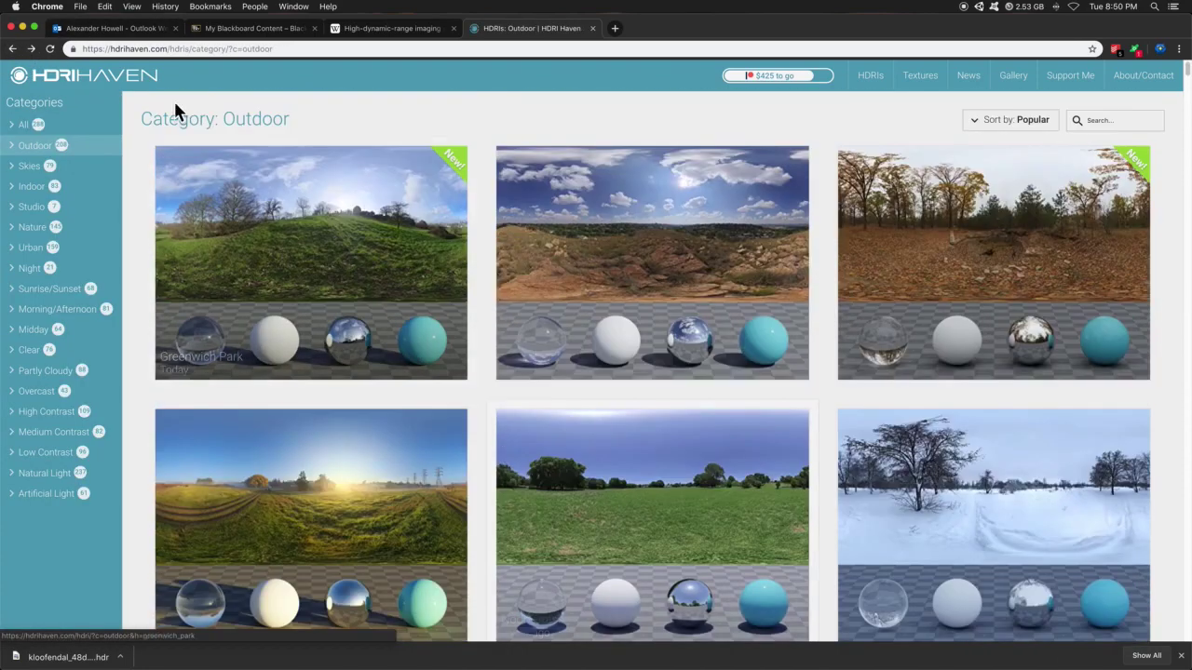
click(14, 50)
click(464, 377)
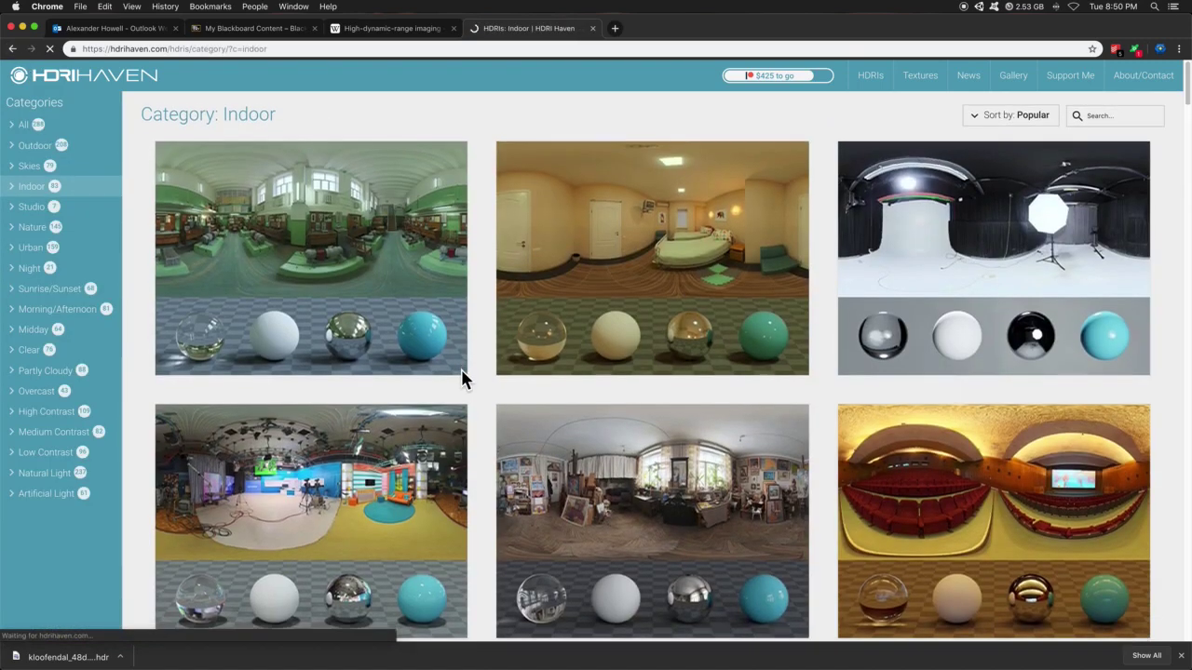
- Open the Cinema Hall HDRI and download its 1k HDR file
scroll(463, 372, down, 3)
click(1113, 456)
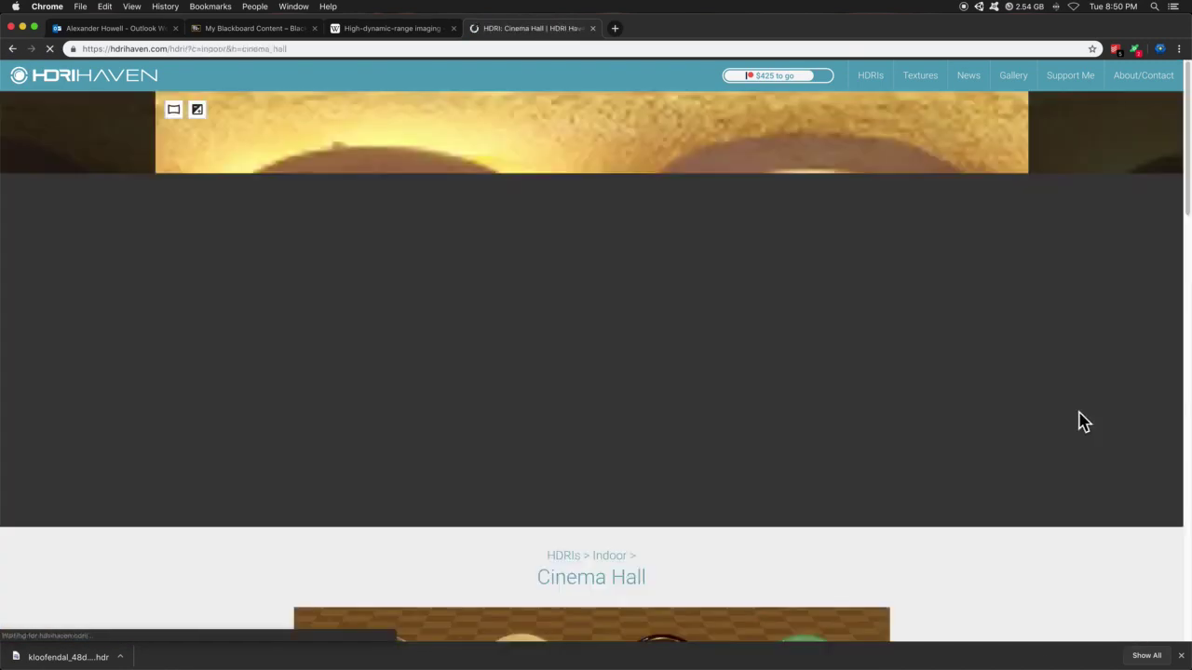
scroll(554, 413, down, 3)
scroll(521, 425, down, 2)
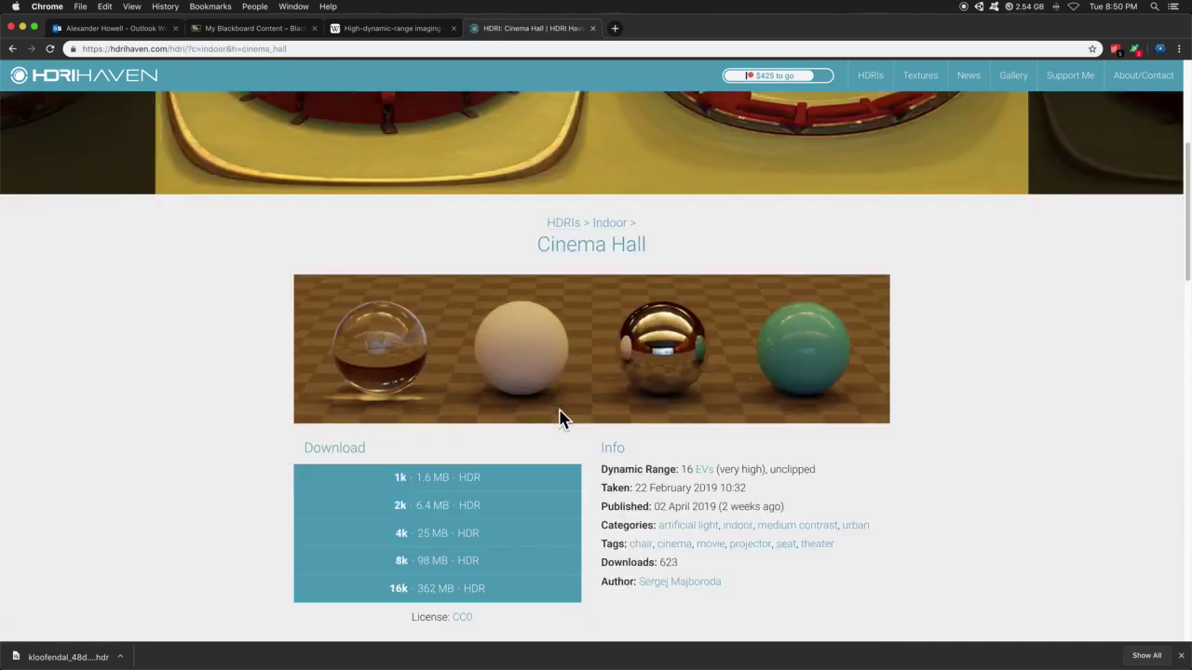
click(410, 481)
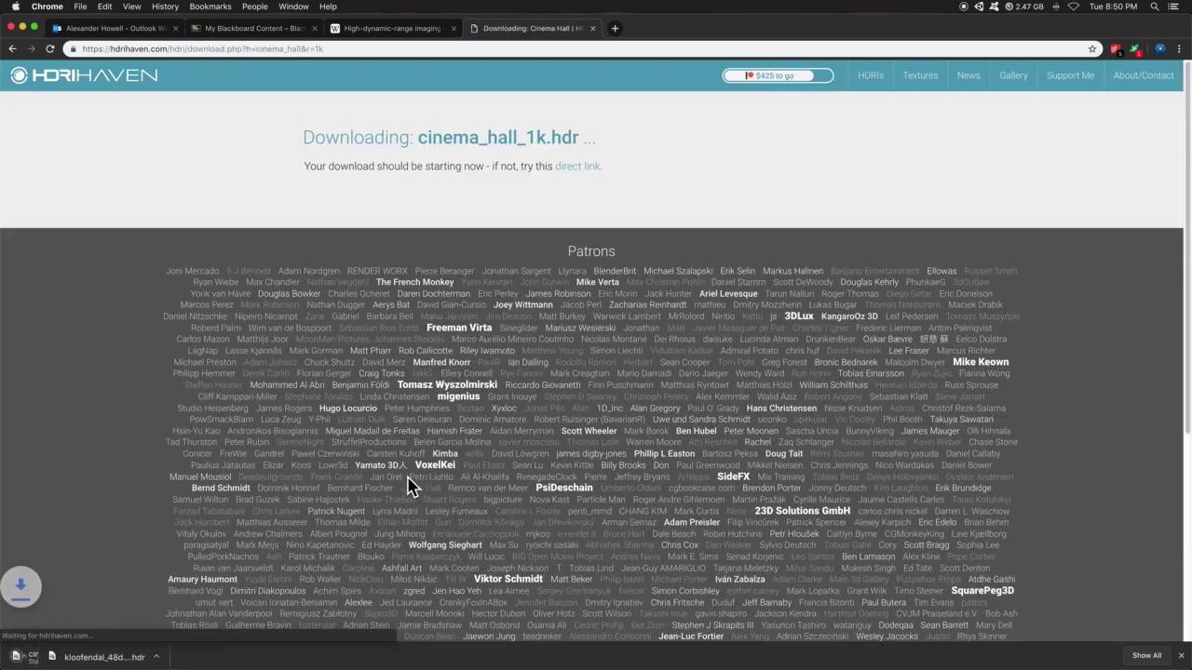
- Back in Maya, connect a File texture node to aiSkyDomeLight1's Color
click(23, 28)
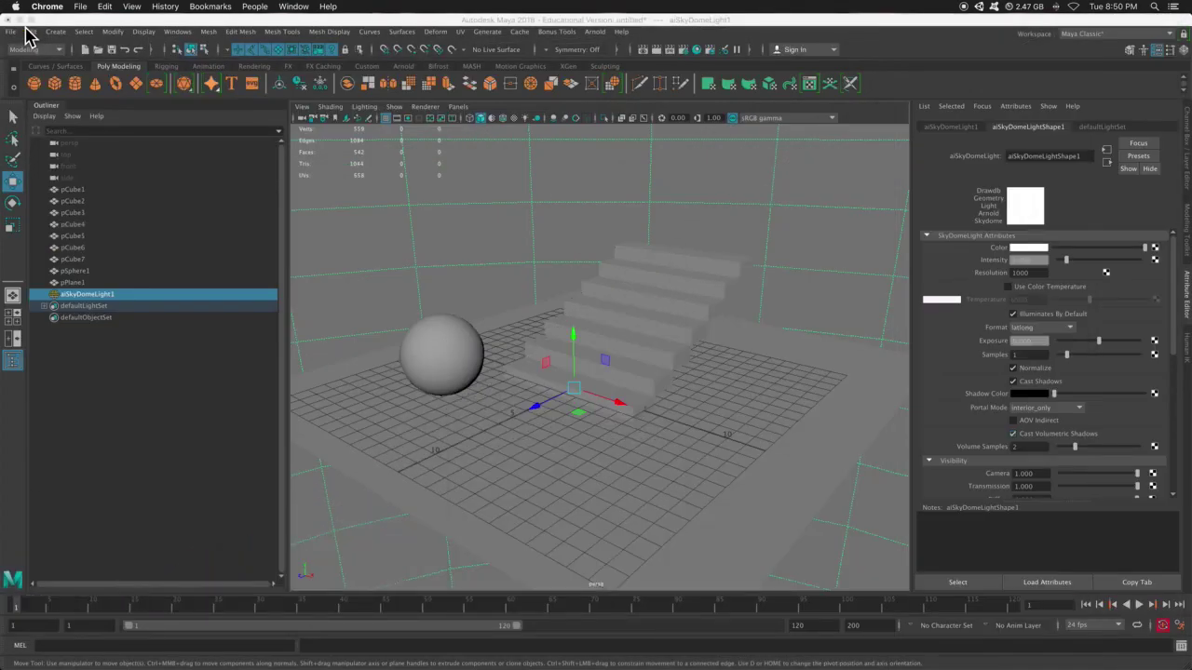
click(831, 207)
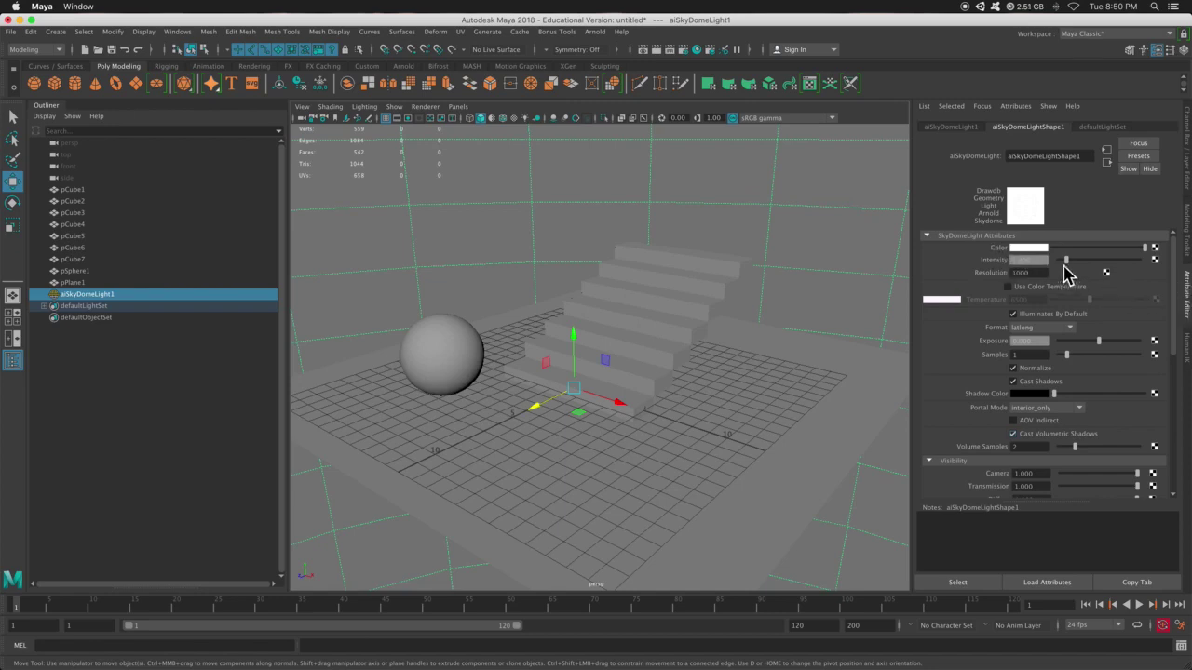
click(1156, 249)
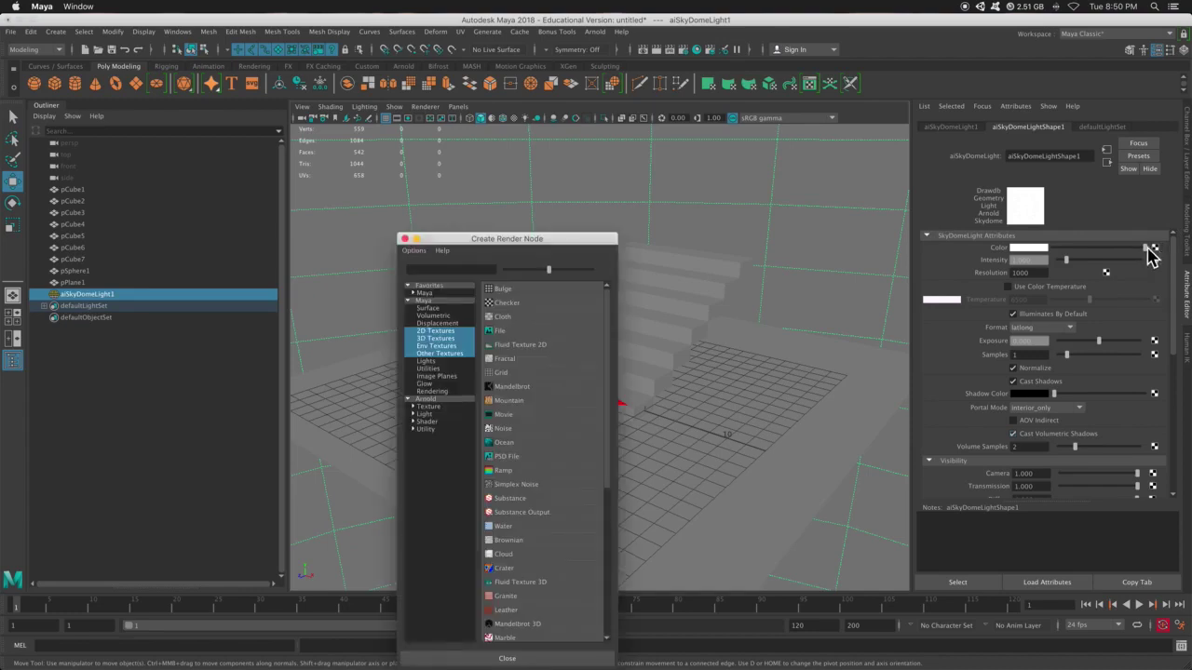
click(498, 331)
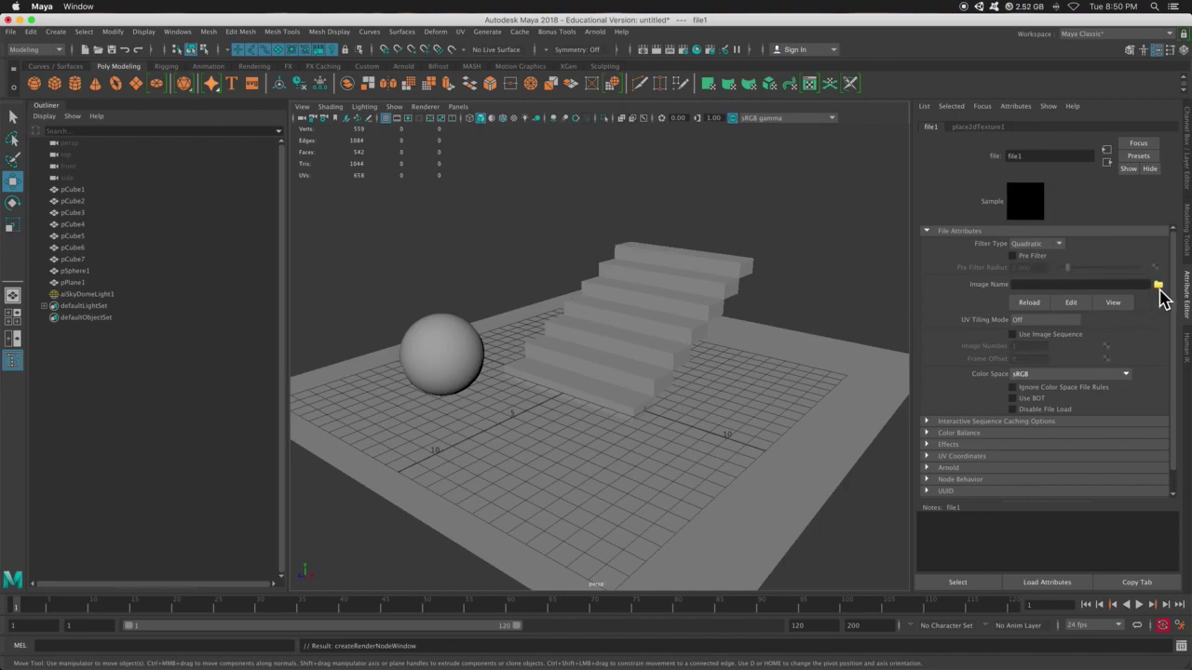
- Set file1's image to kloofendal_48d_partly_cloudy_1k.hdr from the Downloads folder
click(1158, 287)
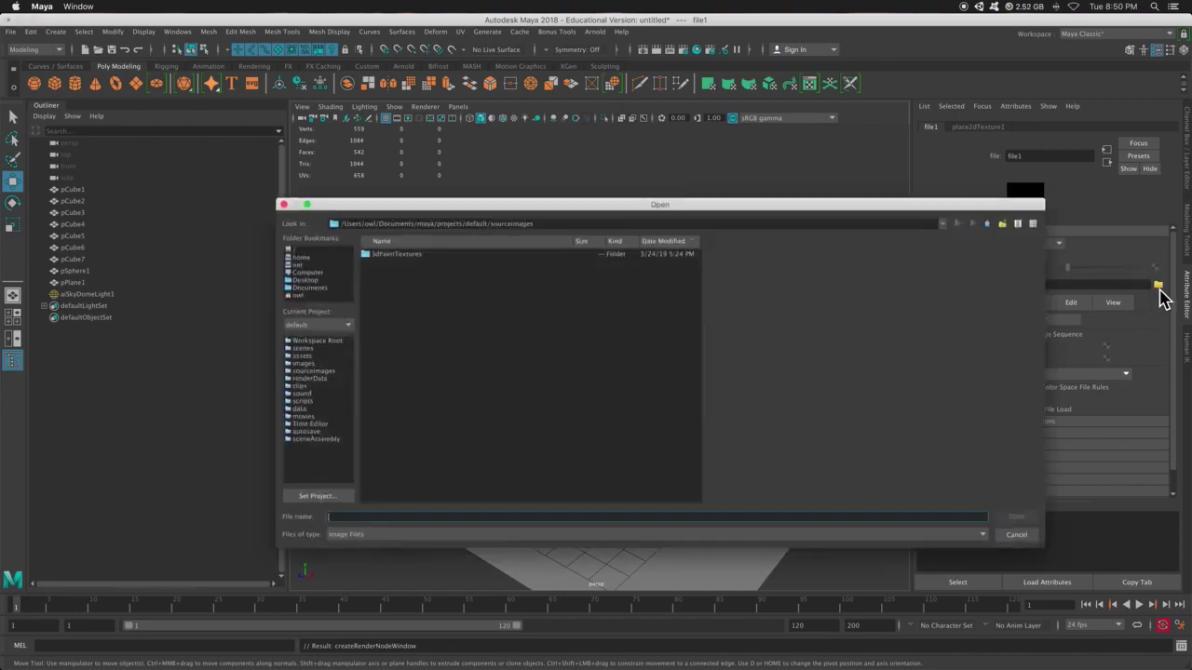
click(298, 297)
click(404, 275)
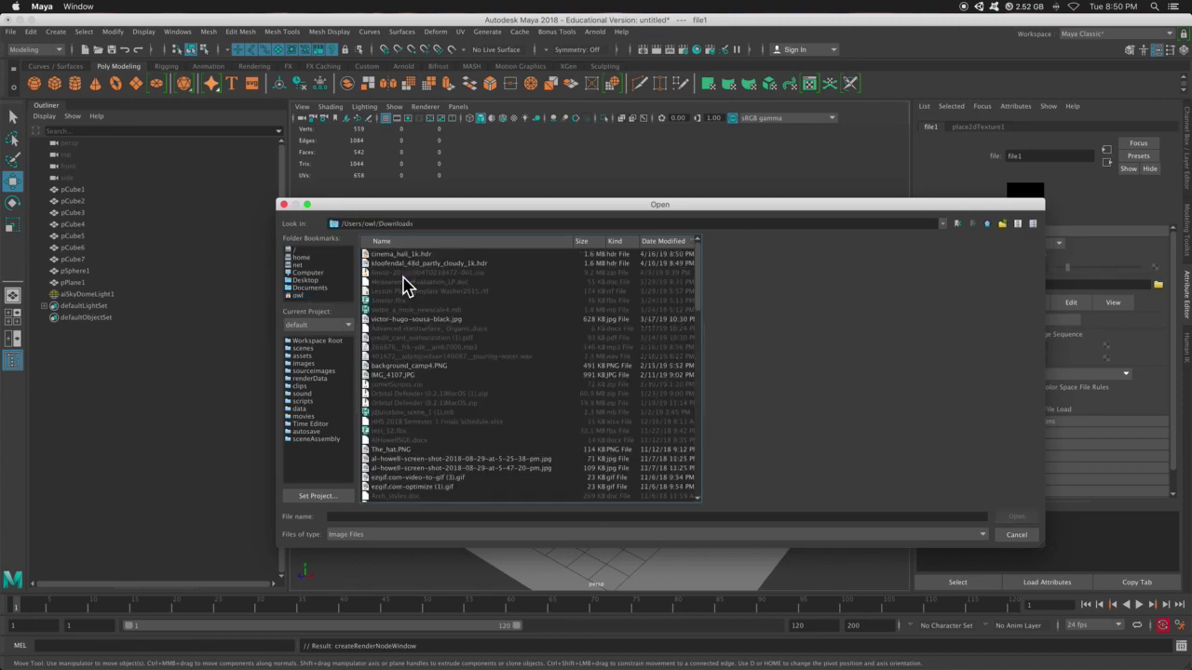
click(425, 265)
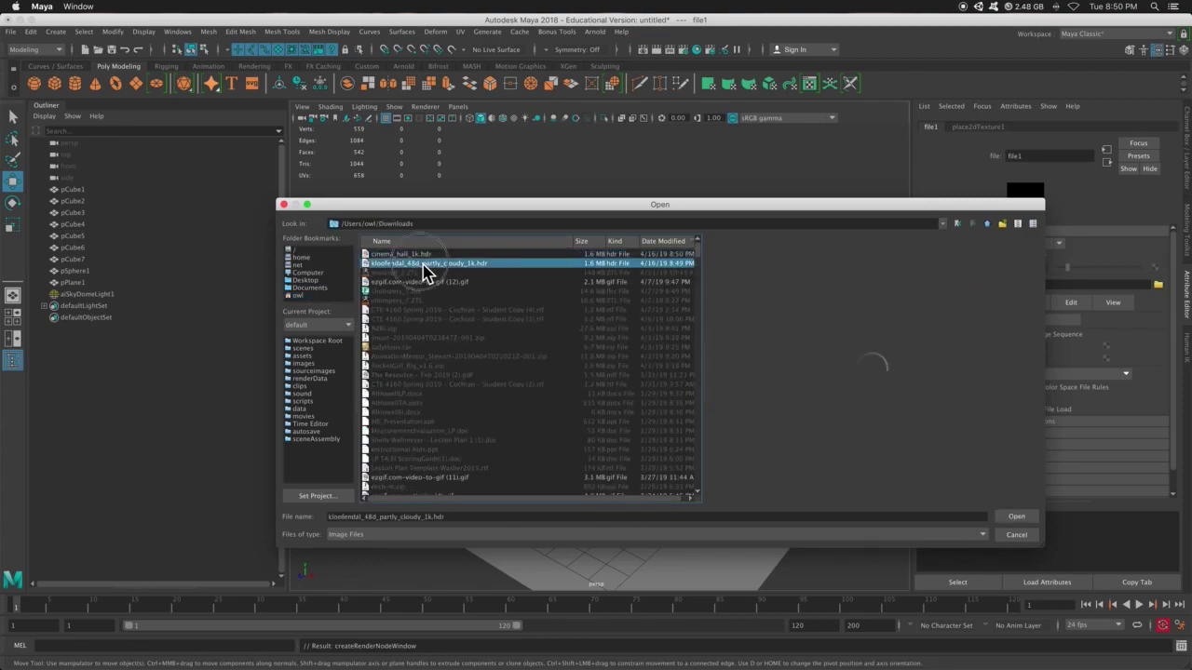
click(1024, 517)
- Orbit around the Kloofendal dome environment, then render the stairs and sphere in Arnold
scroll(745, 340, down, 10)
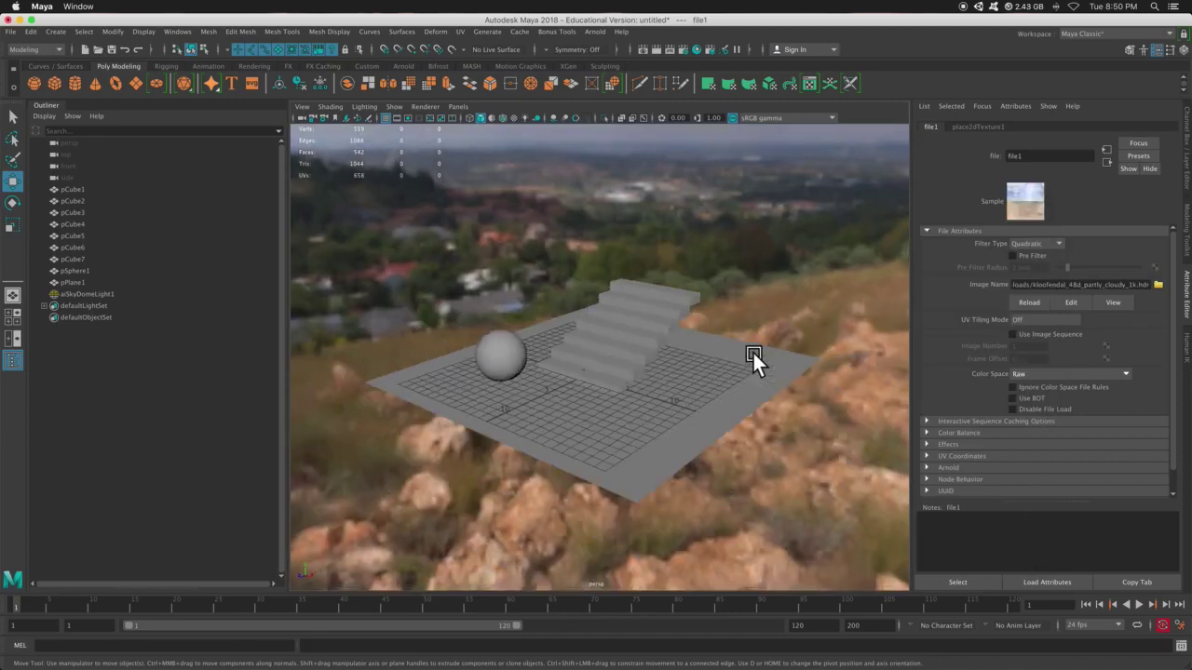
scroll(752, 351, up, 5)
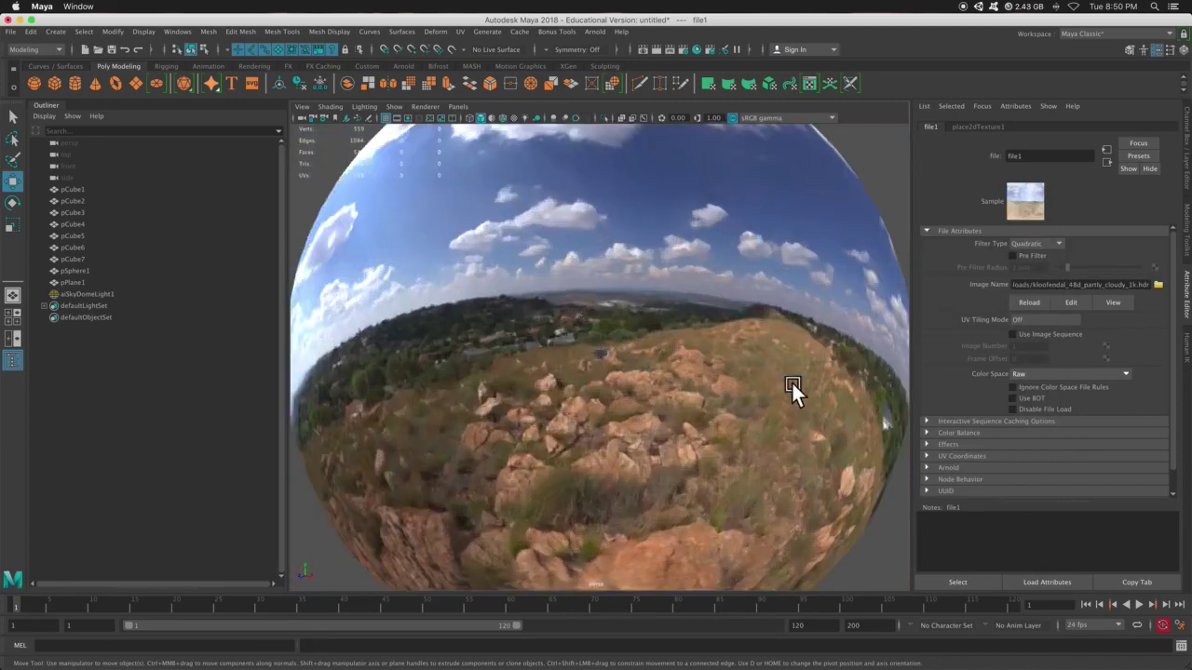
alt+drag(791, 381, 733, 381)
scroll(659, 383, down, 5)
scroll(659, 383, up, 10)
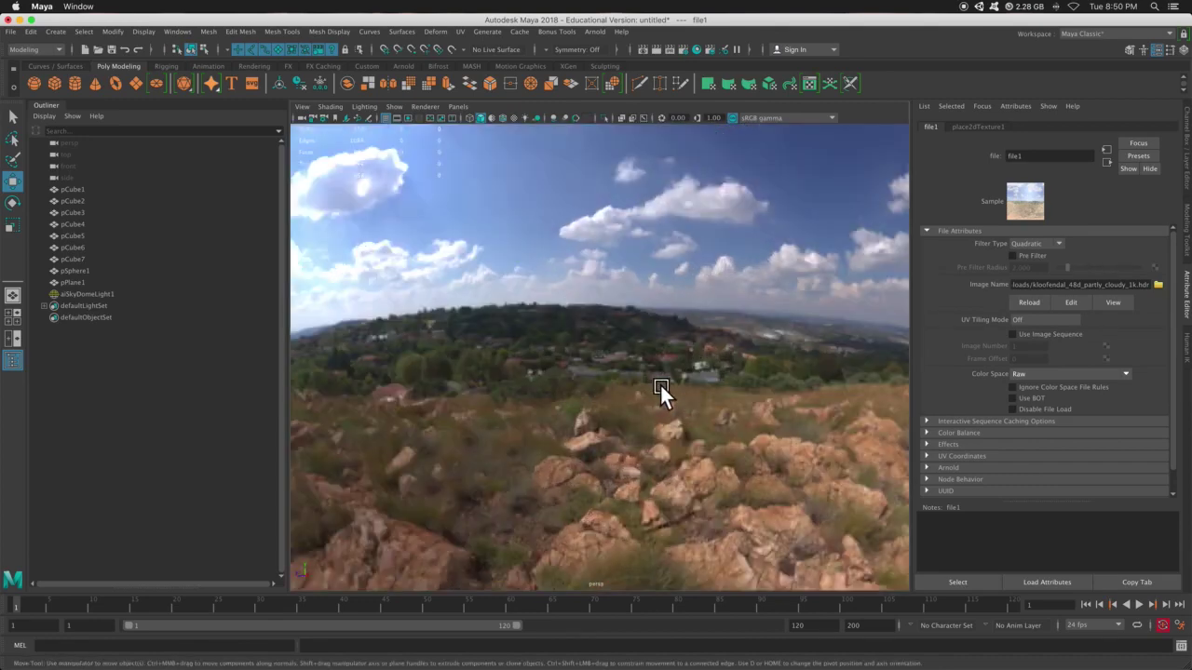
scroll(659, 383, up, 3)
mouse_move(636, 394)
alt+mouse_down()
mouse_move(875, 399)
mouse_move(666, 389)
mouse_move(672, 410)
mouse_move(650, 396)
alt+mouse_up()
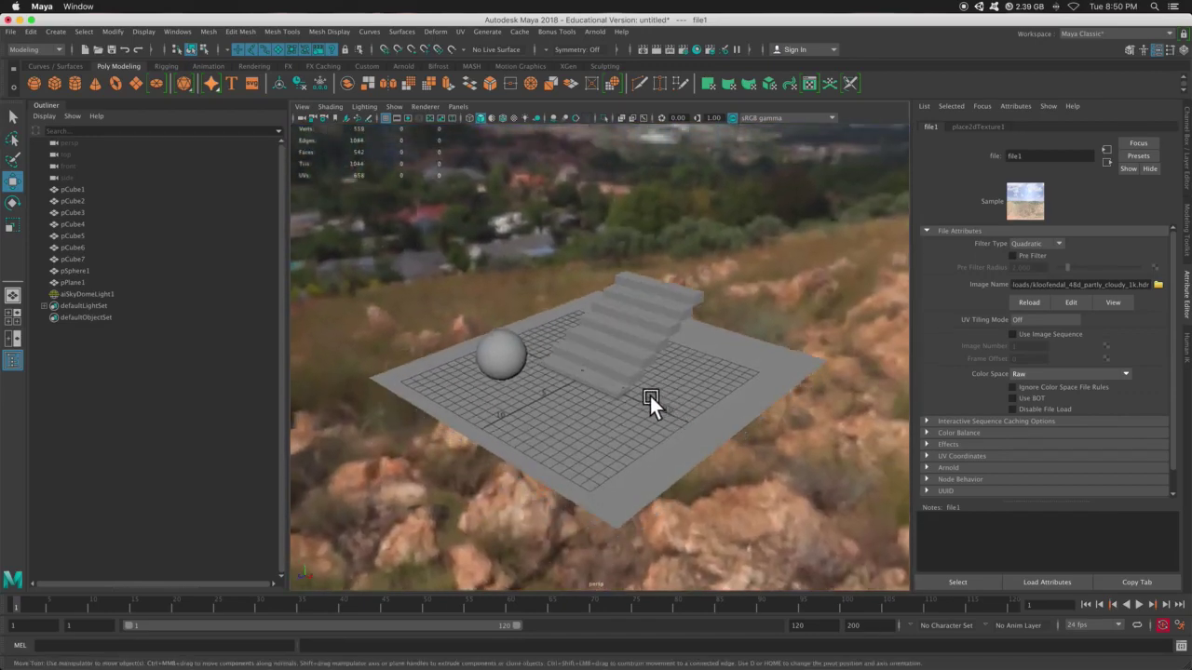
click(656, 49)
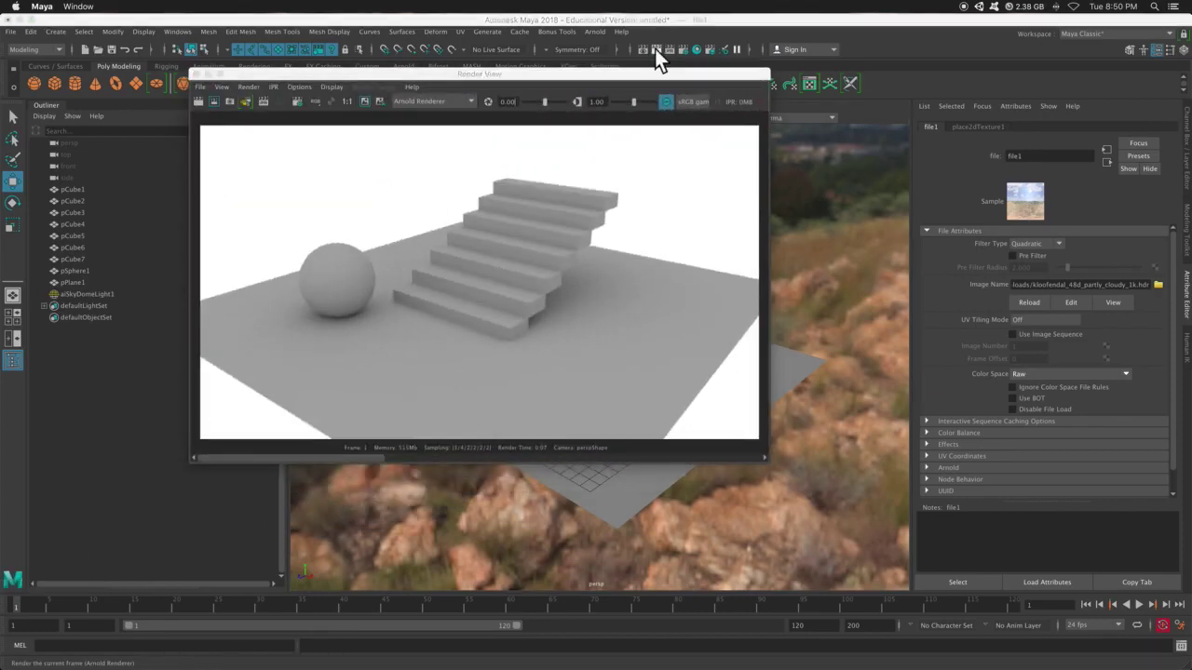
- Render the scene in Arnold with the Kloofendal HDR lighting and scrub the history to compare with the grey render
click(656, 50)
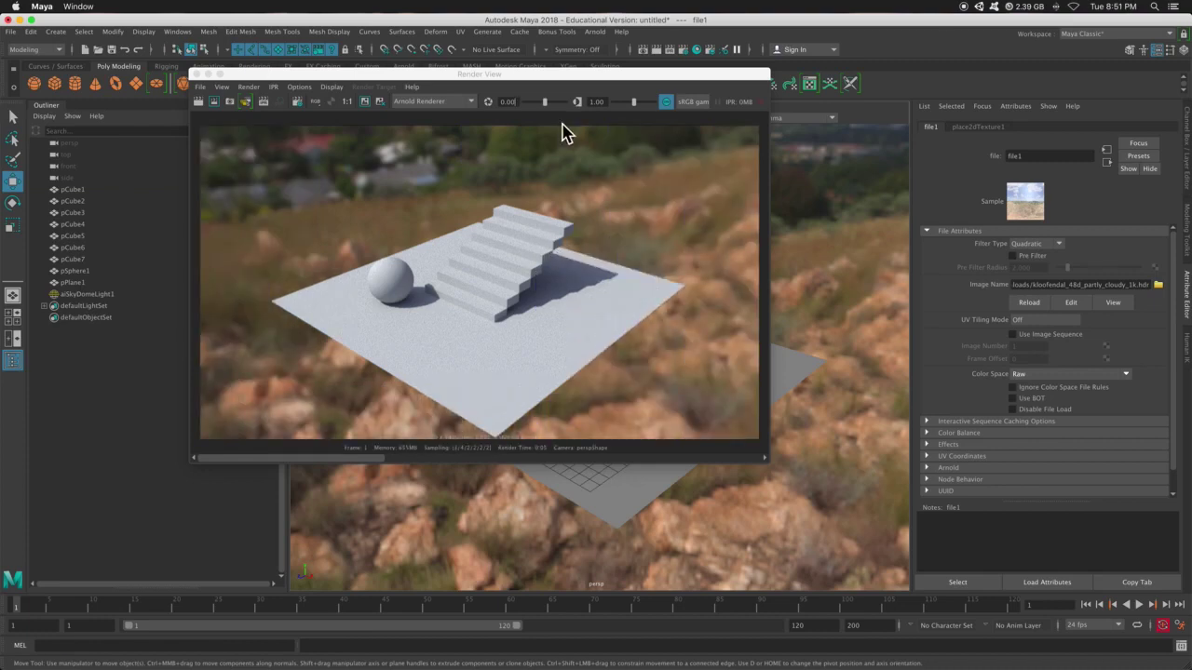
click(368, 110)
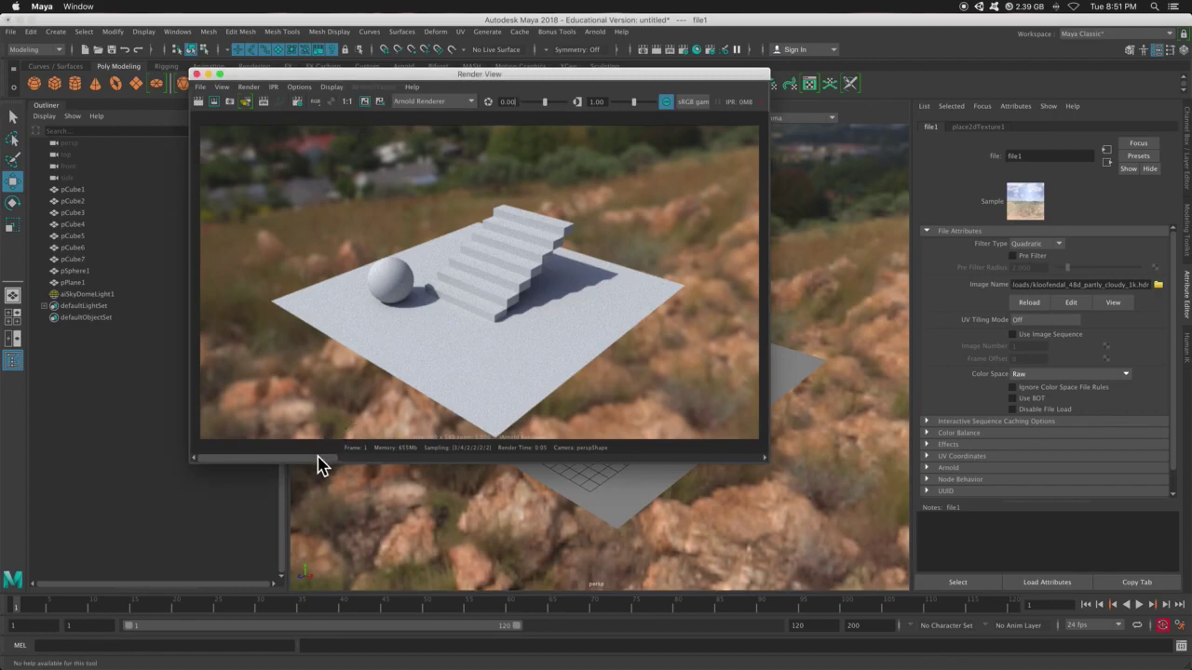
drag(317, 458, 562, 459)
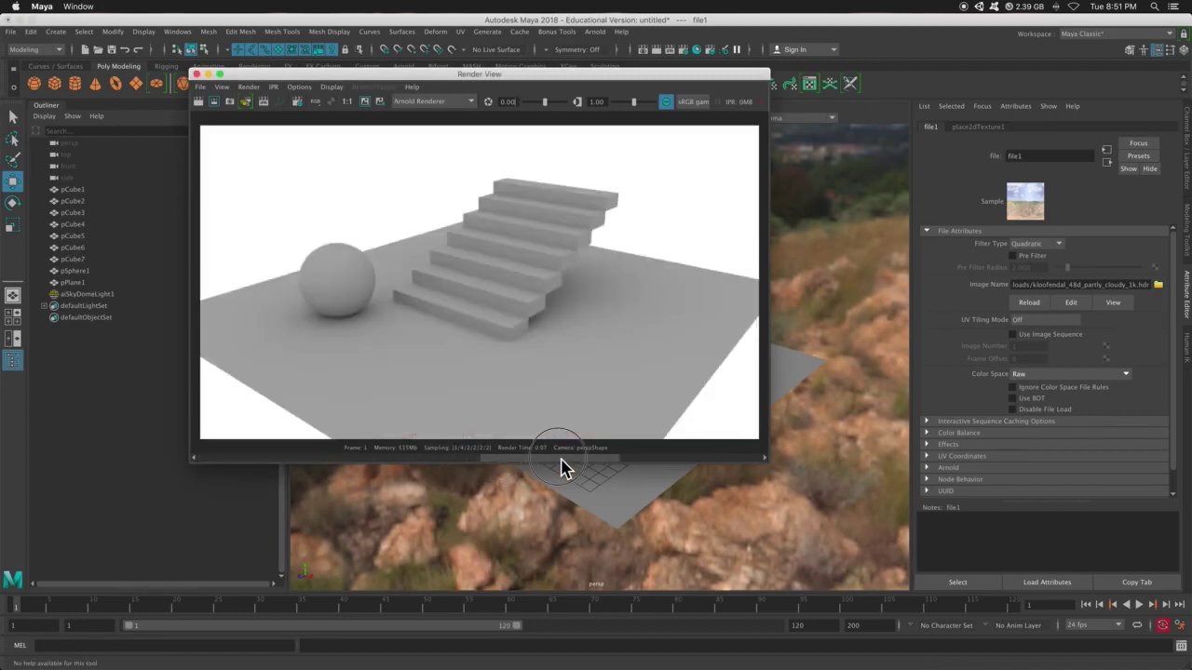
drag(552, 459, 350, 459)
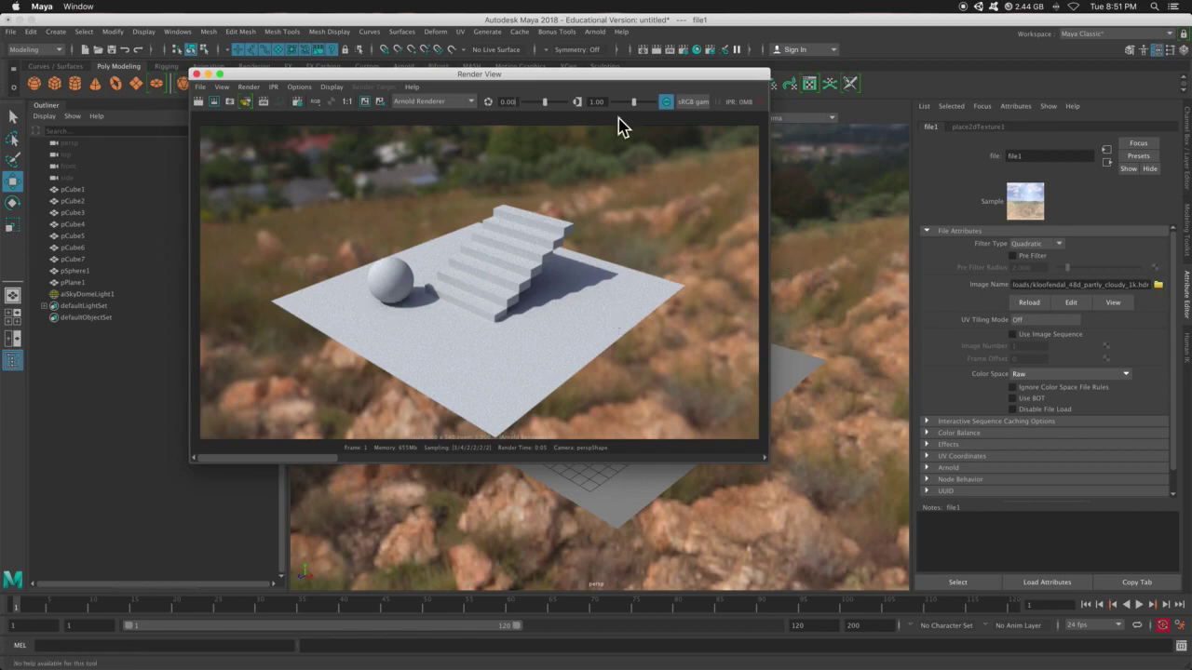
- Close Render View and tilt the viewport up to the cloudy sky, then down to rocky ground
click(195, 74)
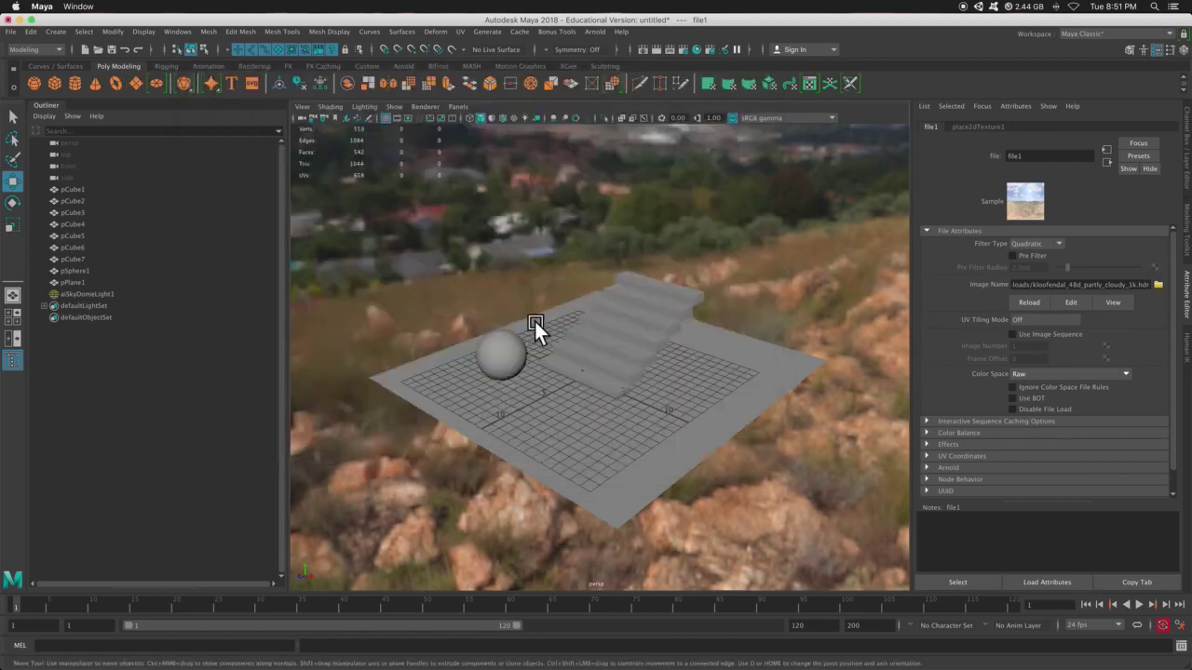
scroll(666, 356, down, 10)
alt+drag(667, 357, 578, 355)
scroll(577, 252, down, 10)
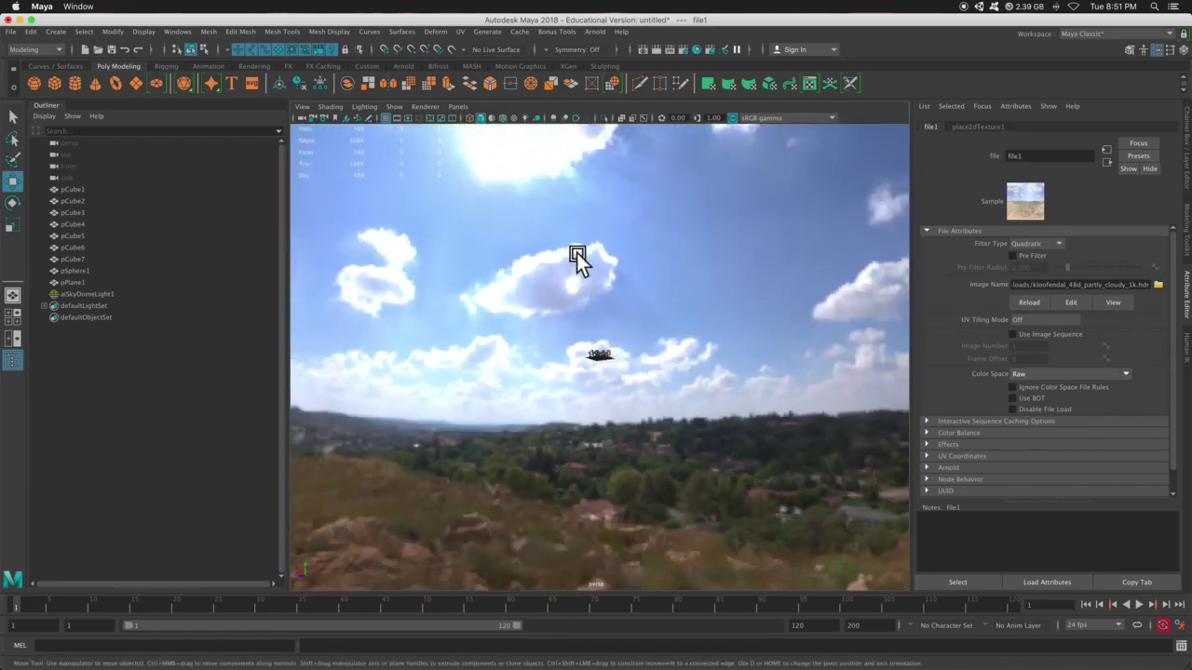
scroll(550, 224, up, 8)
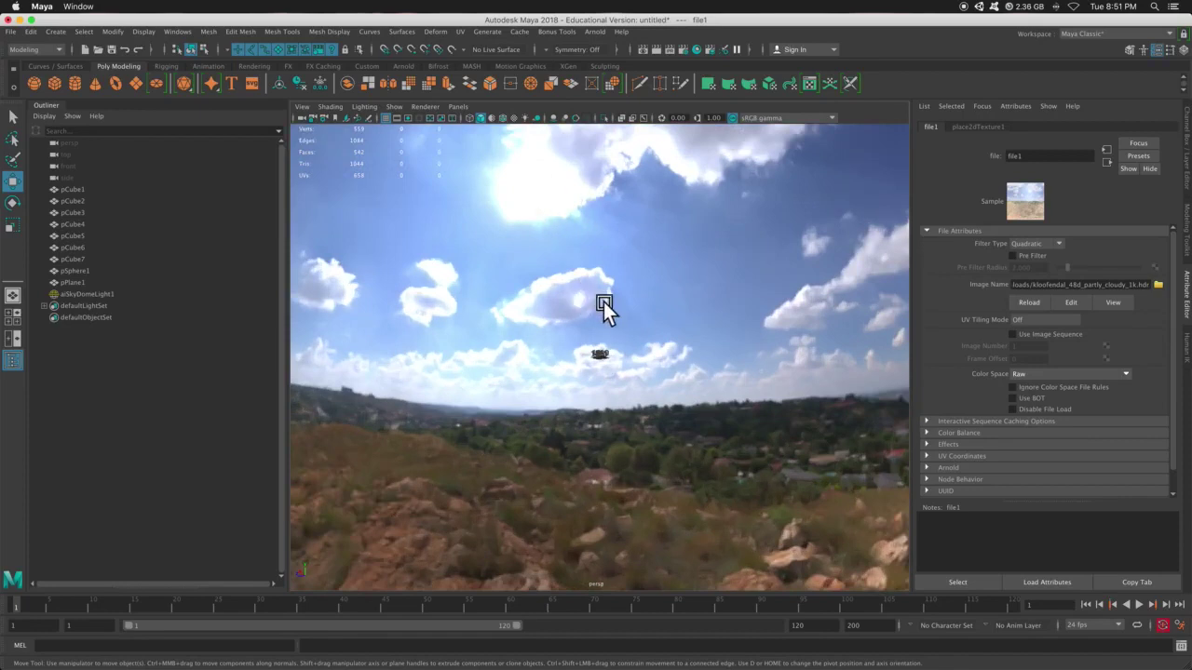
alt+drag(527, 184, 615, 341)
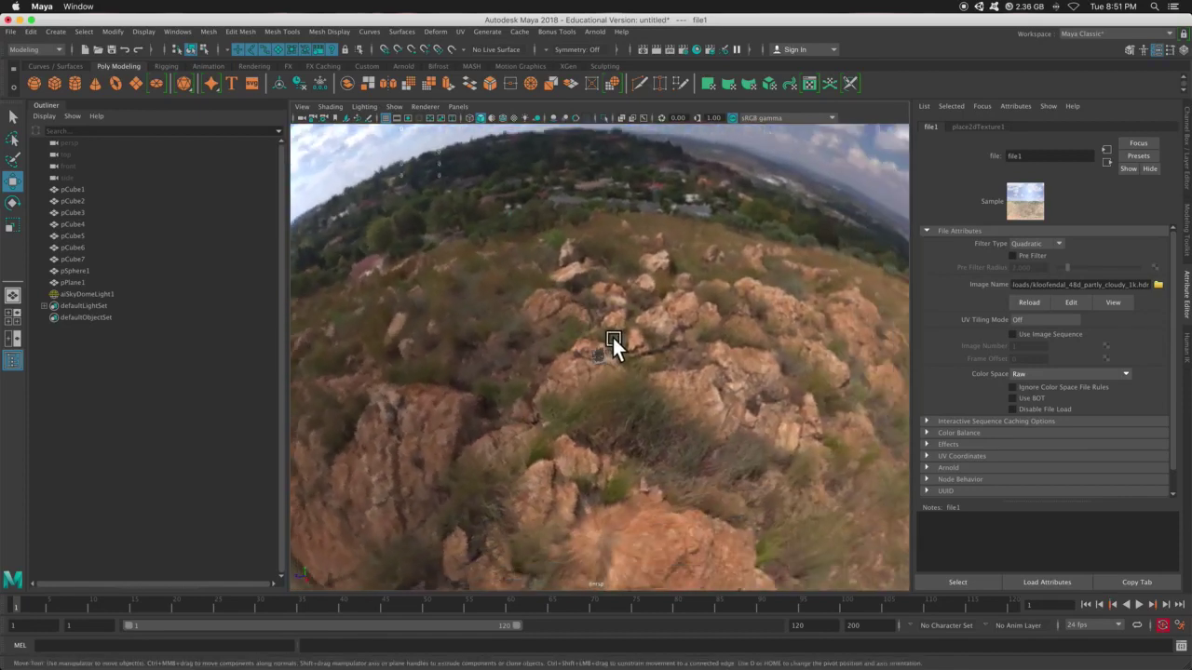
- Tilt up to the hills and houses, zoom in on the scene, and render it in Arnold
scroll(615, 345, down, 8)
scroll(612, 344, up, 10)
scroll(613, 346, up, 3)
scroll(612, 346, down, 8)
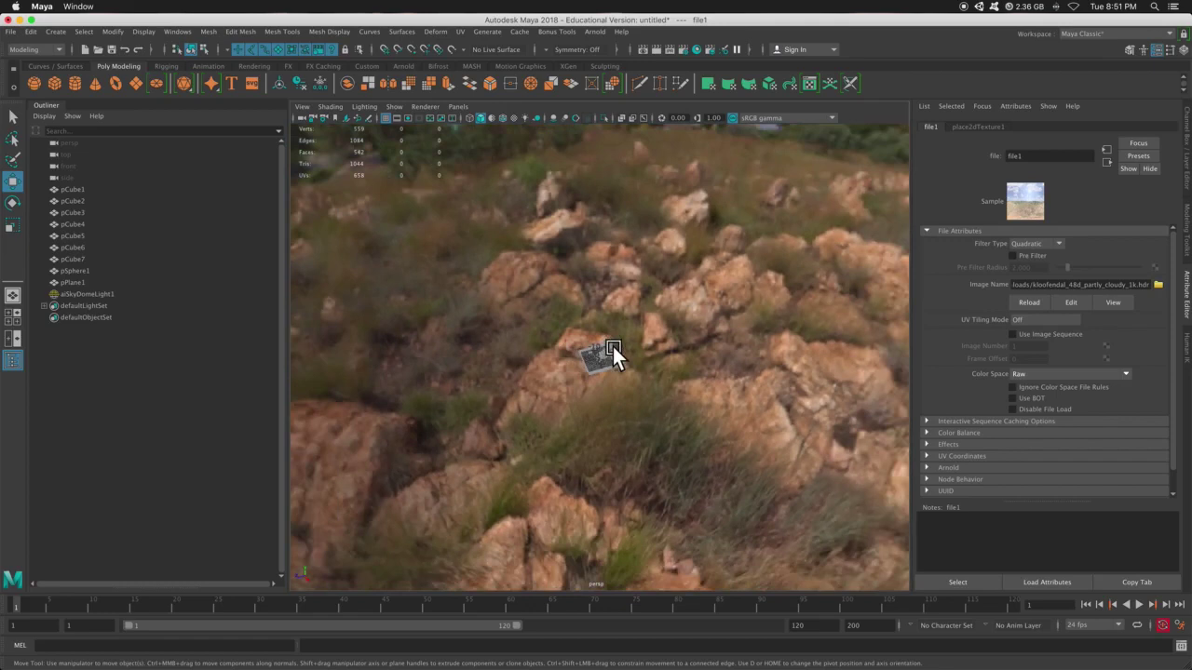
scroll(612, 347, up, 8)
alt+drag(612, 347, 587, 361)
scroll(588, 361, up, 10)
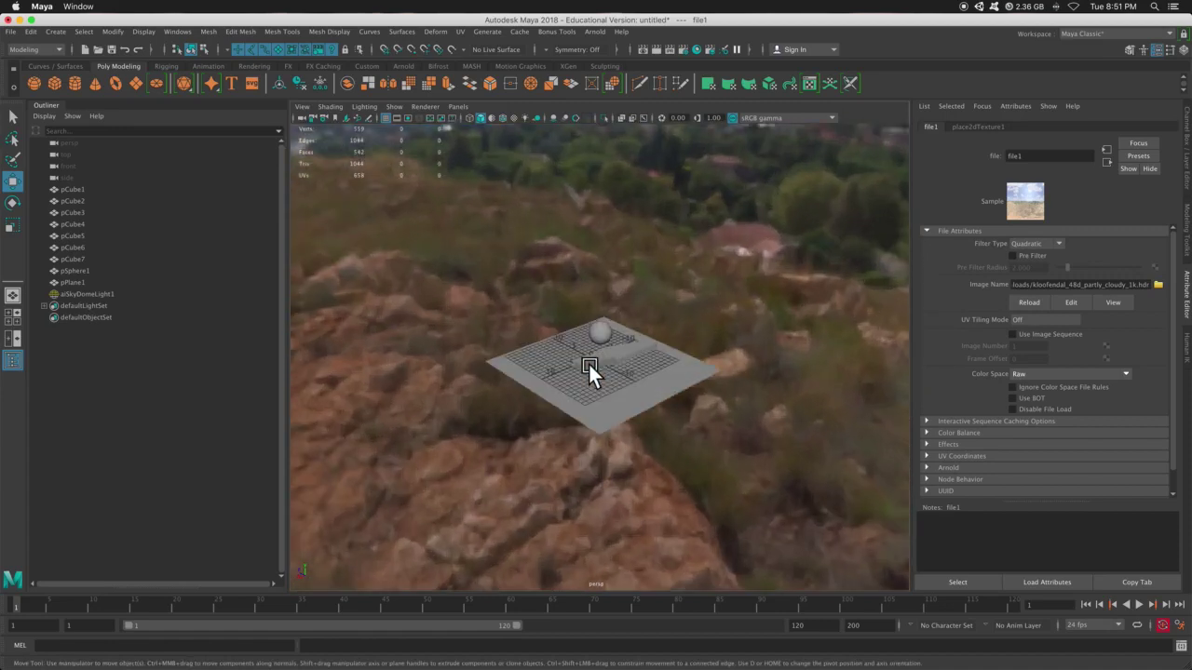
click(644, 50)
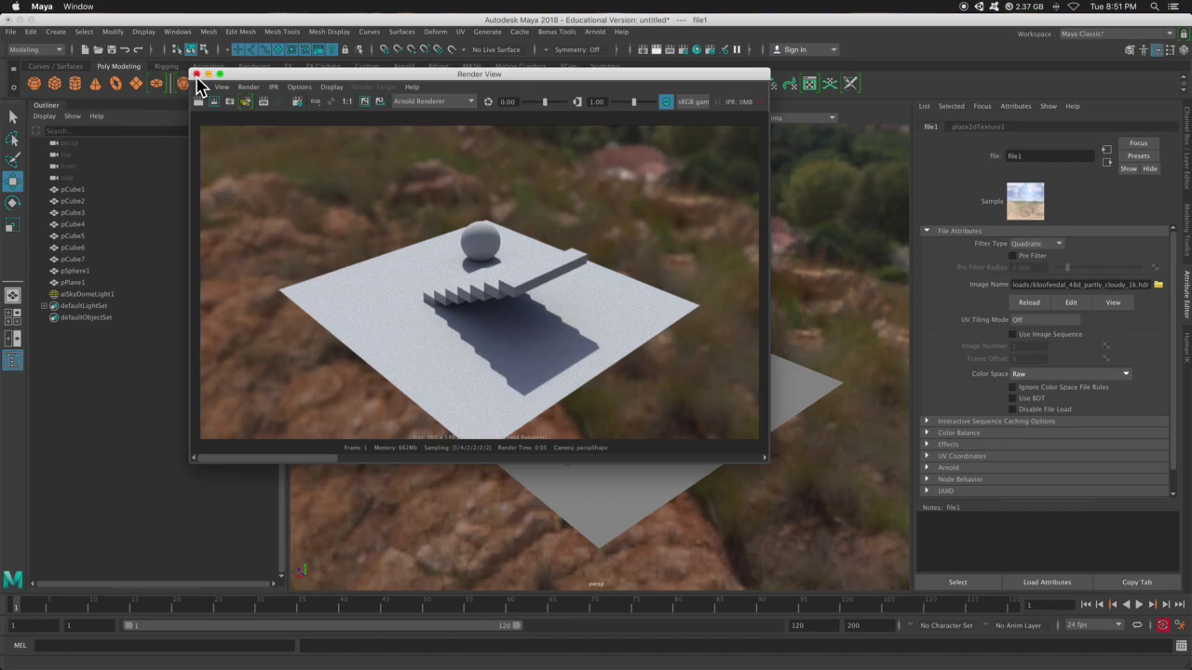
- Close the render window and orbit around the plane, stairs and sphere
click(196, 74)
alt+drag(364, 363, 825, 315)
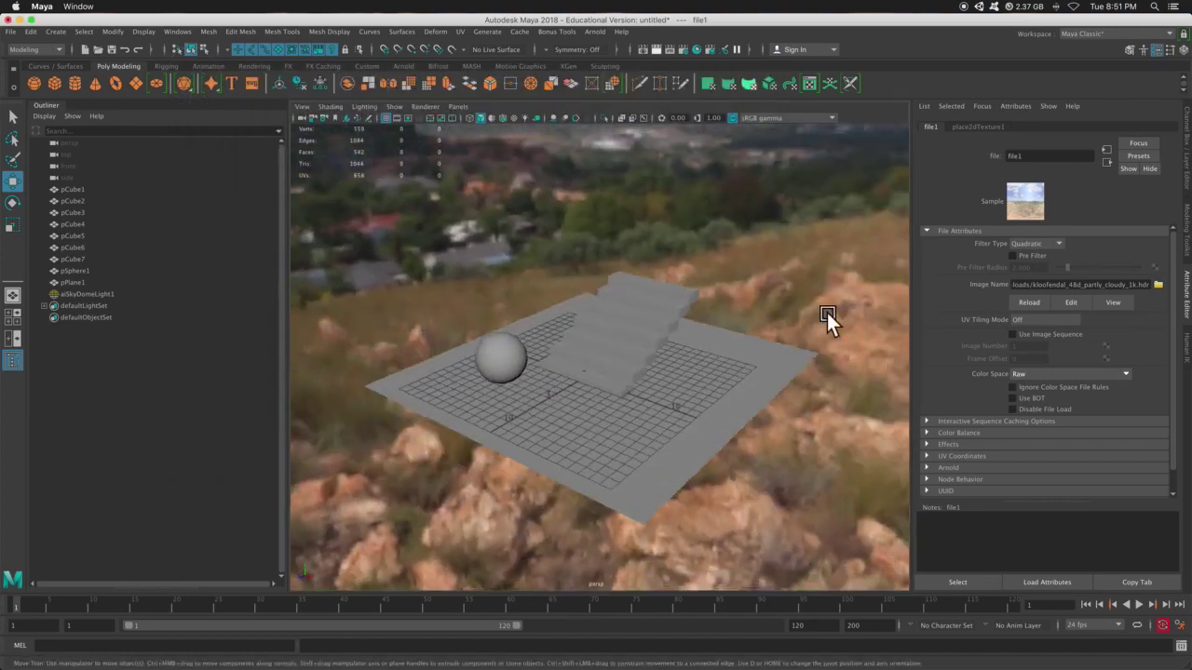
click(1159, 285)
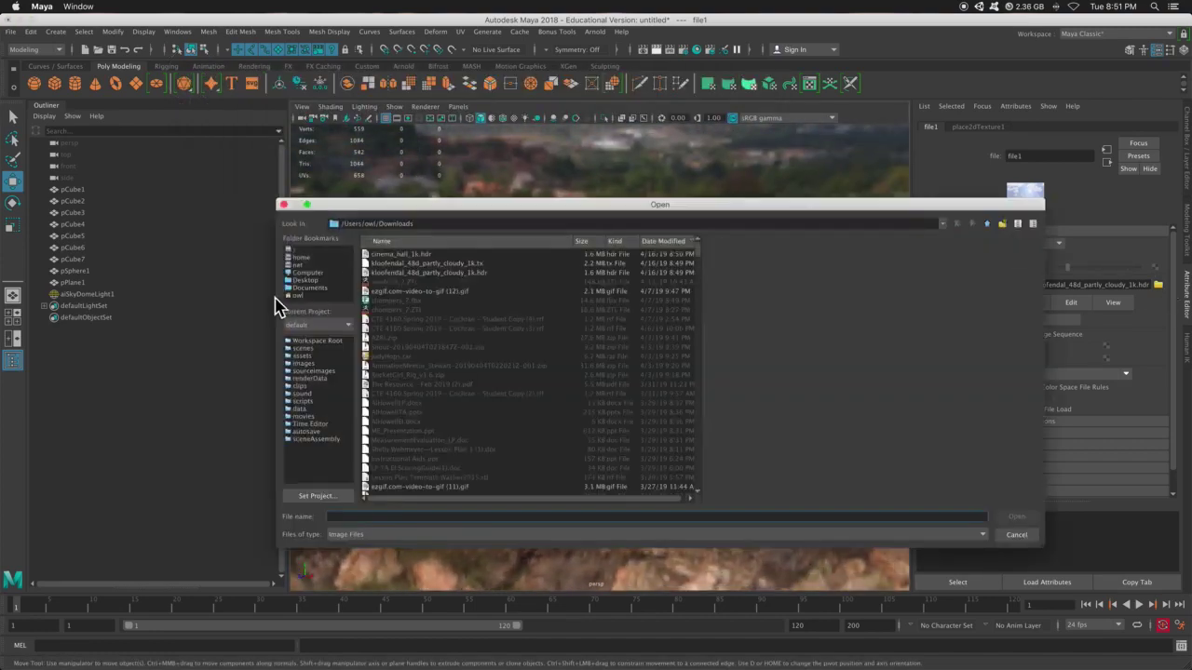
click(437, 264)
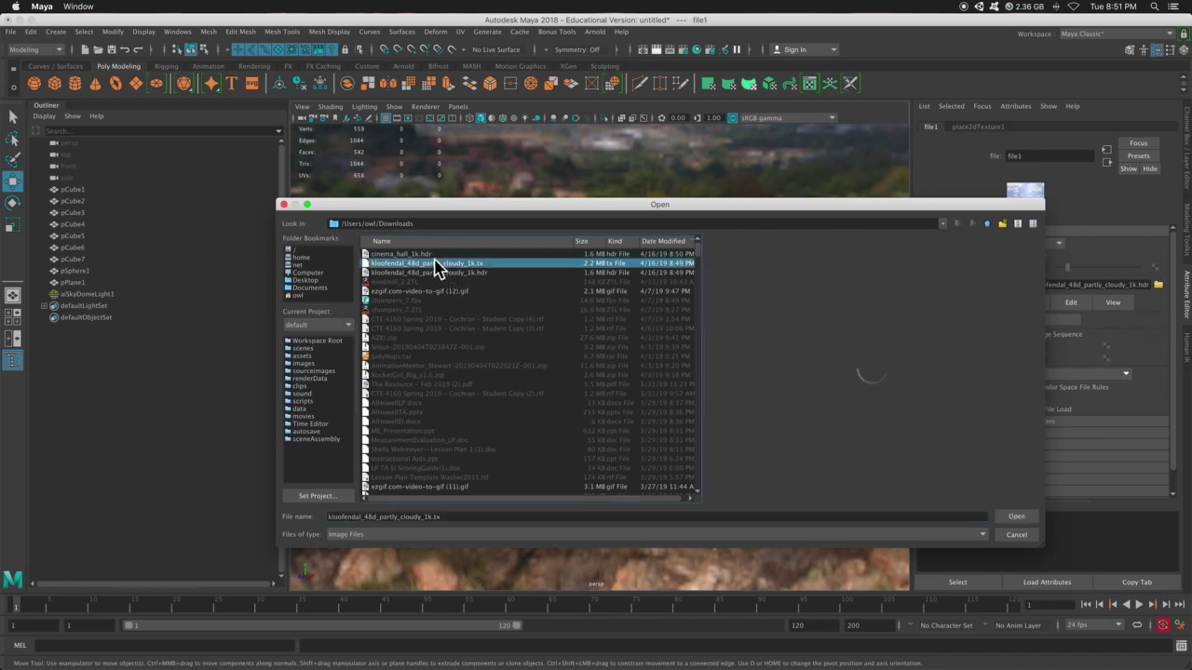
key(Up)
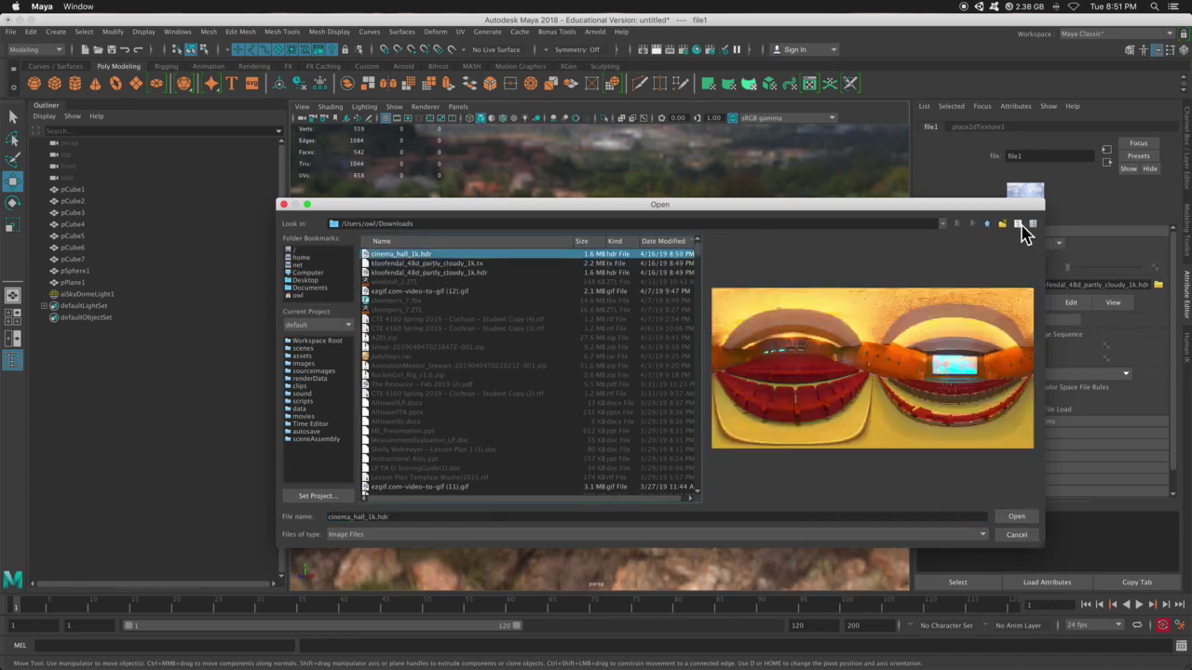
click(1017, 536)
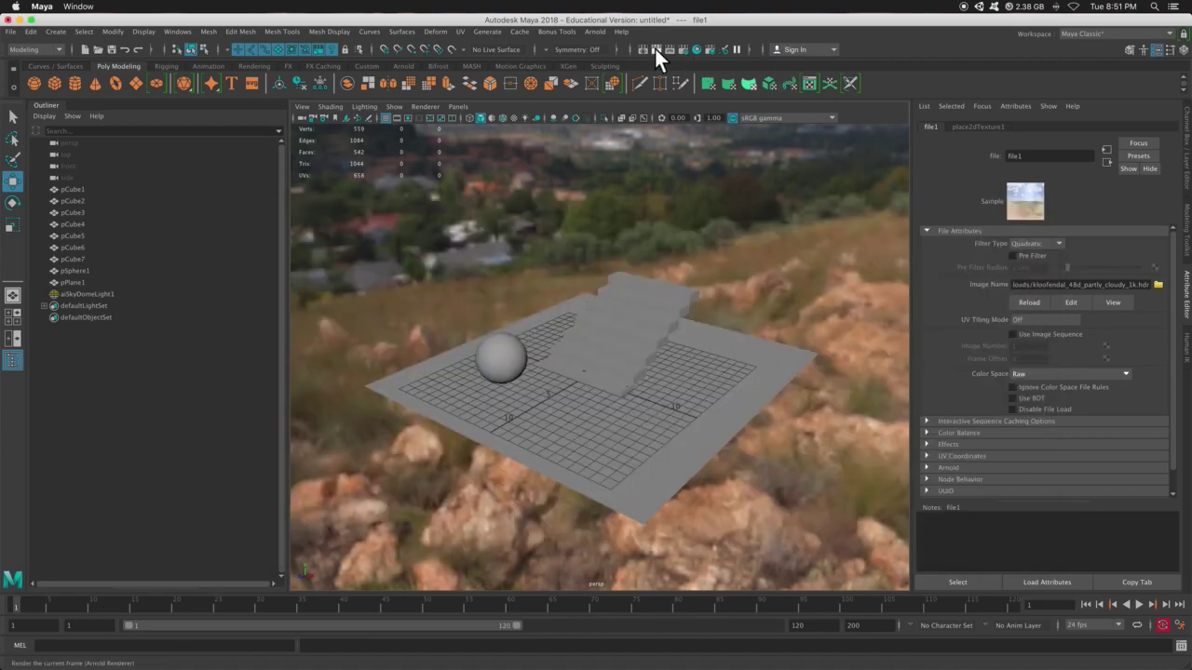
click(654, 48)
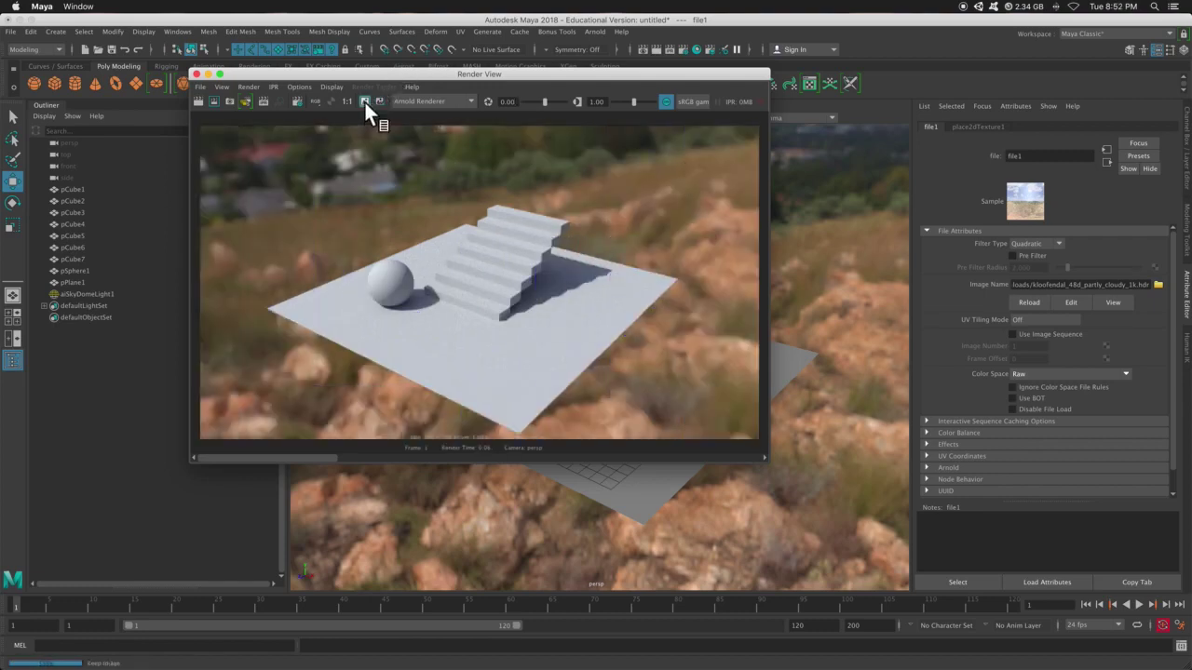
- Scrub the render history, then close Render View
drag(309, 462, 282, 471)
click(196, 73)
- Load cinema_hall_1k.hdr from Downloads as the sky dome image
click(1159, 285)
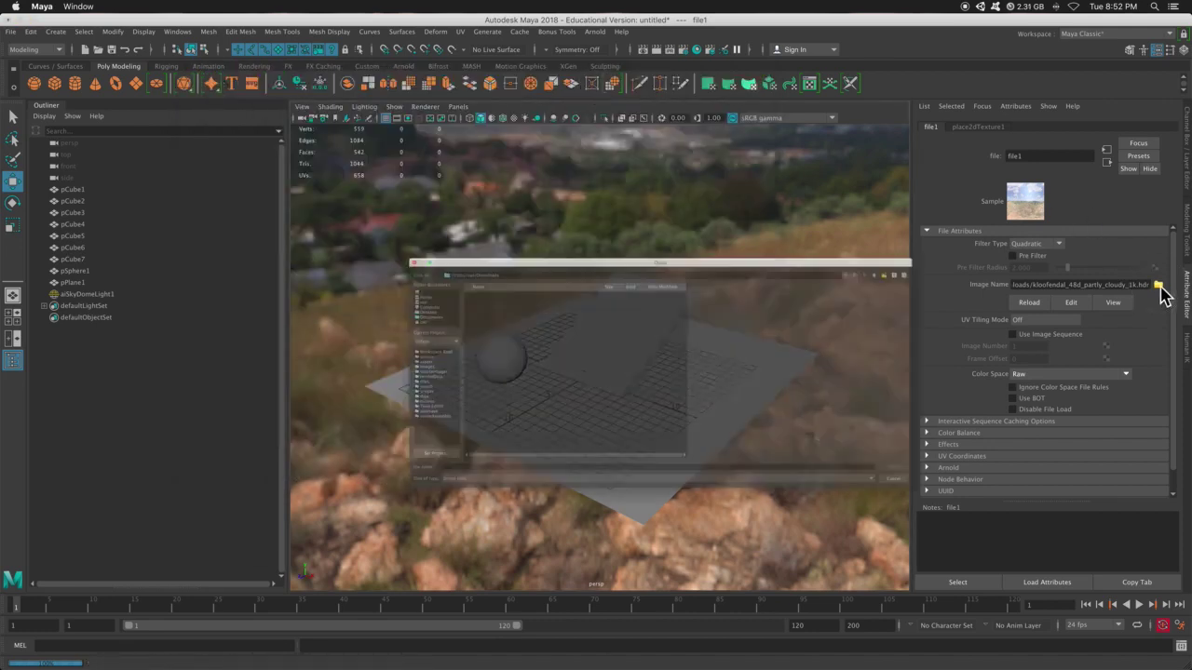
click(395, 254)
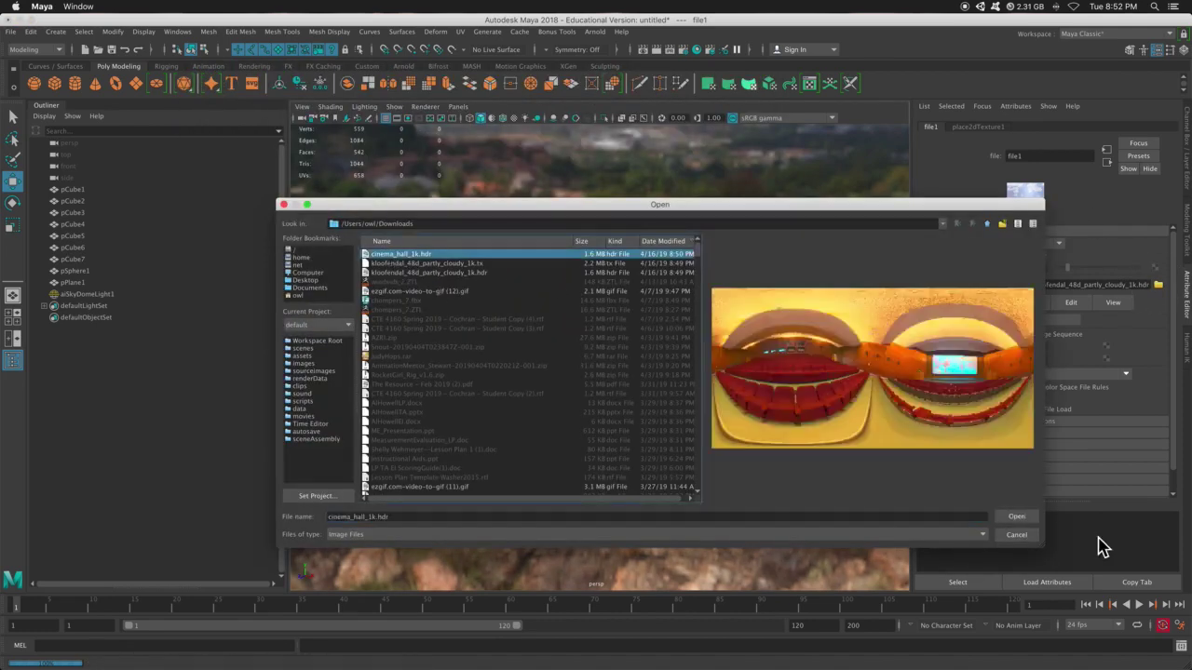
click(1029, 517)
scroll(721, 259, up, 3)
scroll(721, 260, down, 5)
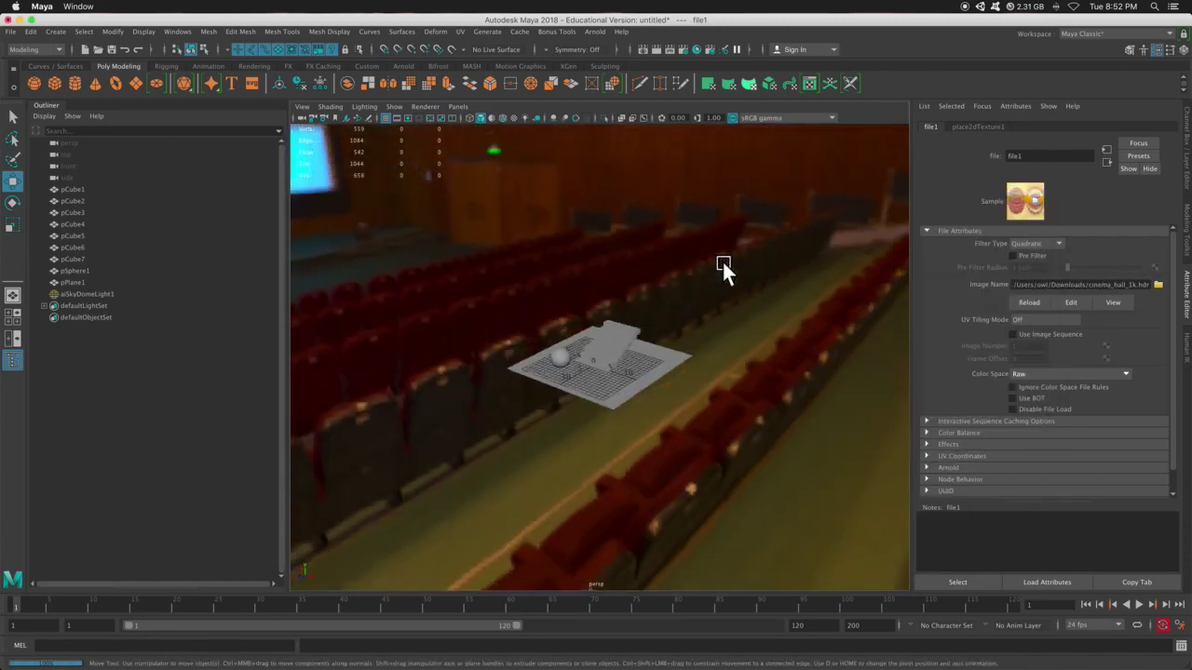
scroll(728, 270, down, 5)
- Orbit the viewport to face the cinema screen, then frame the plane, sphere and stairs
alt+drag(734, 280, 527, 355)
scroll(613, 382, down, 5)
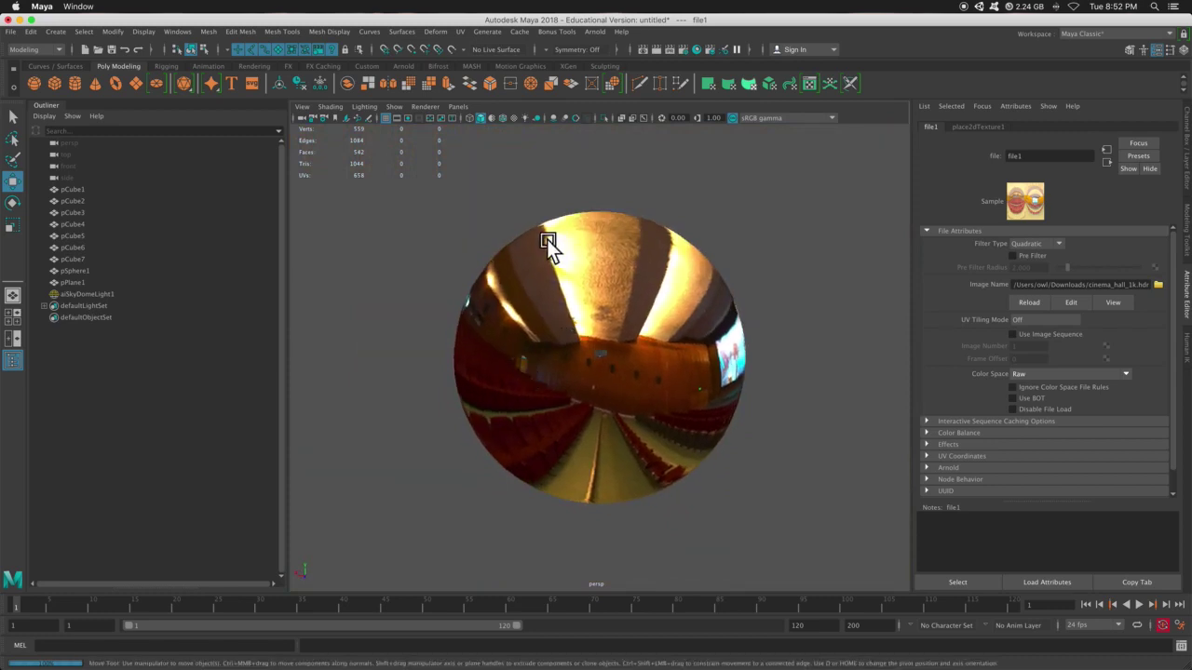
alt+drag(764, 353, 714, 412)
scroll(619, 346, up, 5)
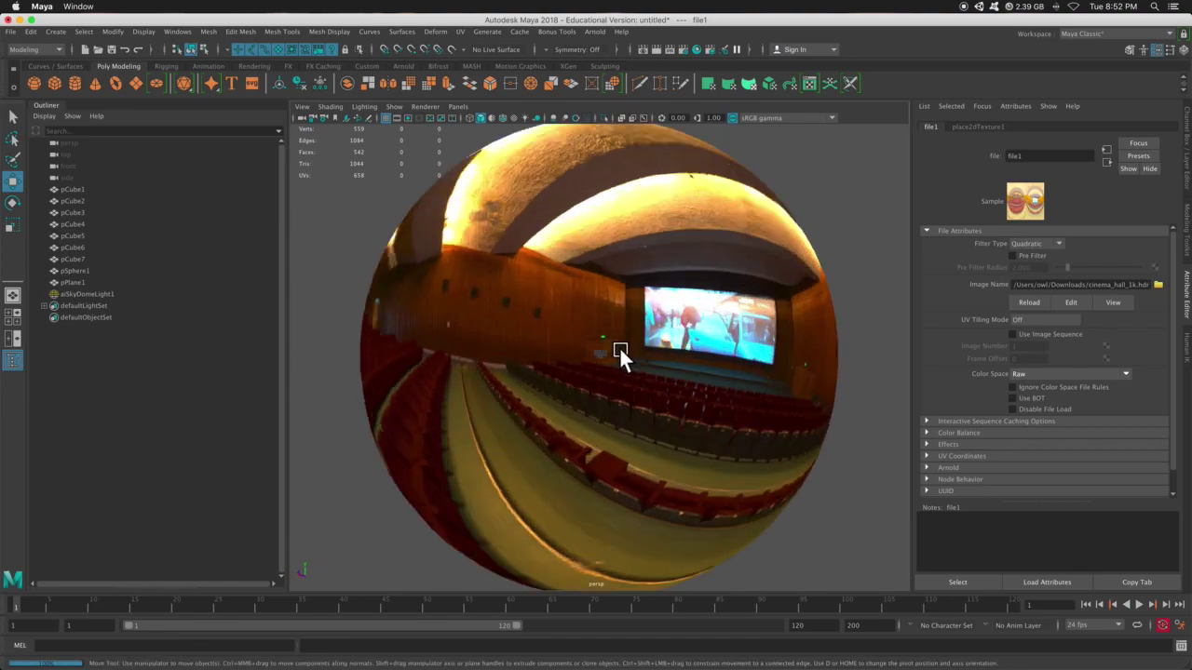
scroll(619, 347, up, 5)
alt+drag(619, 349, 747, 397)
- Render the scene in Arnold under the warm cinema hall lighting, then close Render View
click(662, 50)
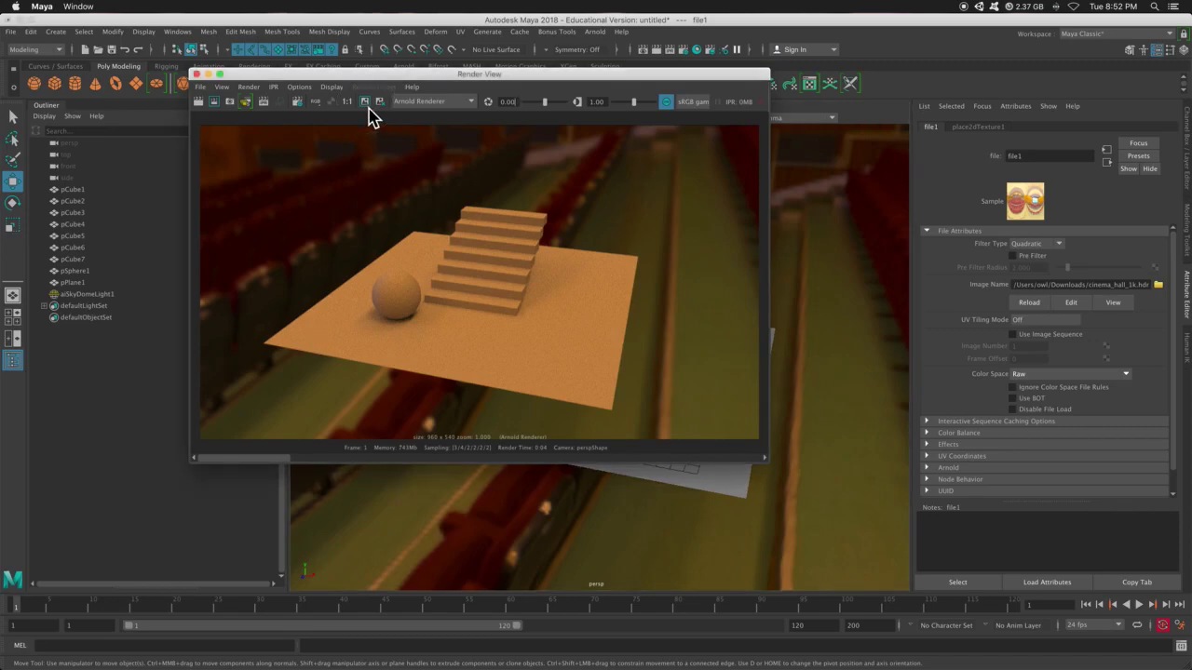
click(196, 73)
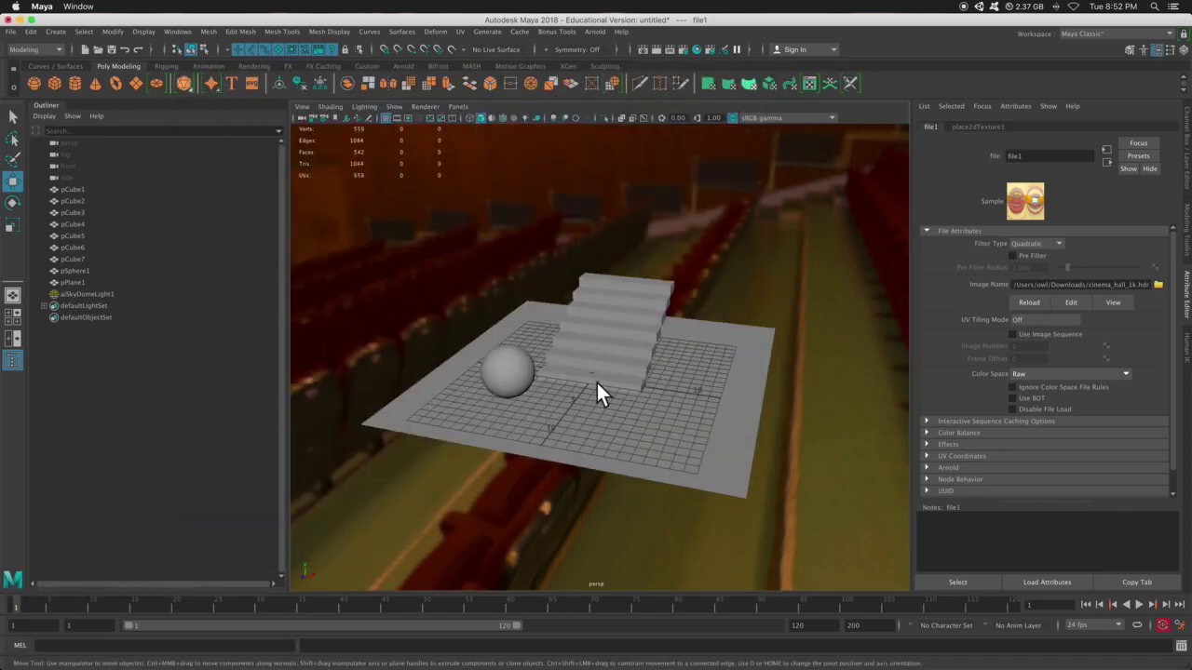
scroll(596, 391, down, 5)
alt+drag(625, 399, 591, 407)
scroll(600, 391, down, 3)
scroll(603, 391, up, 4)
scroll(603, 386, up, 4)
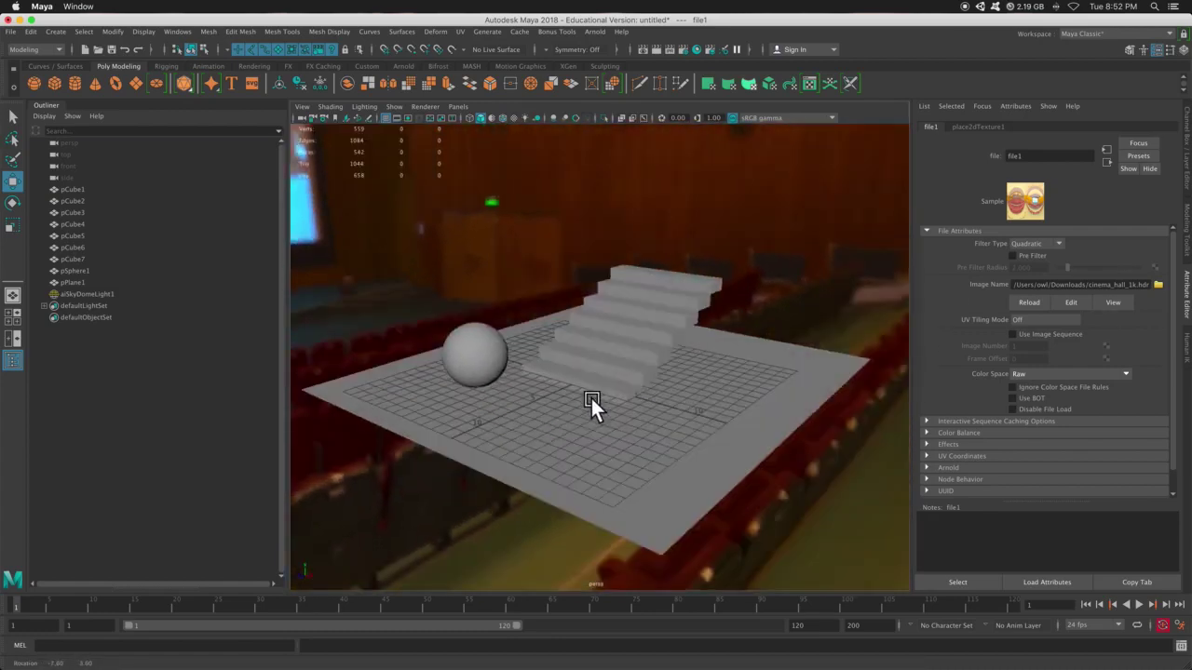
- Render in Arnold and scrub the history between the outdoor renders and the warm cinema render
click(640, 49)
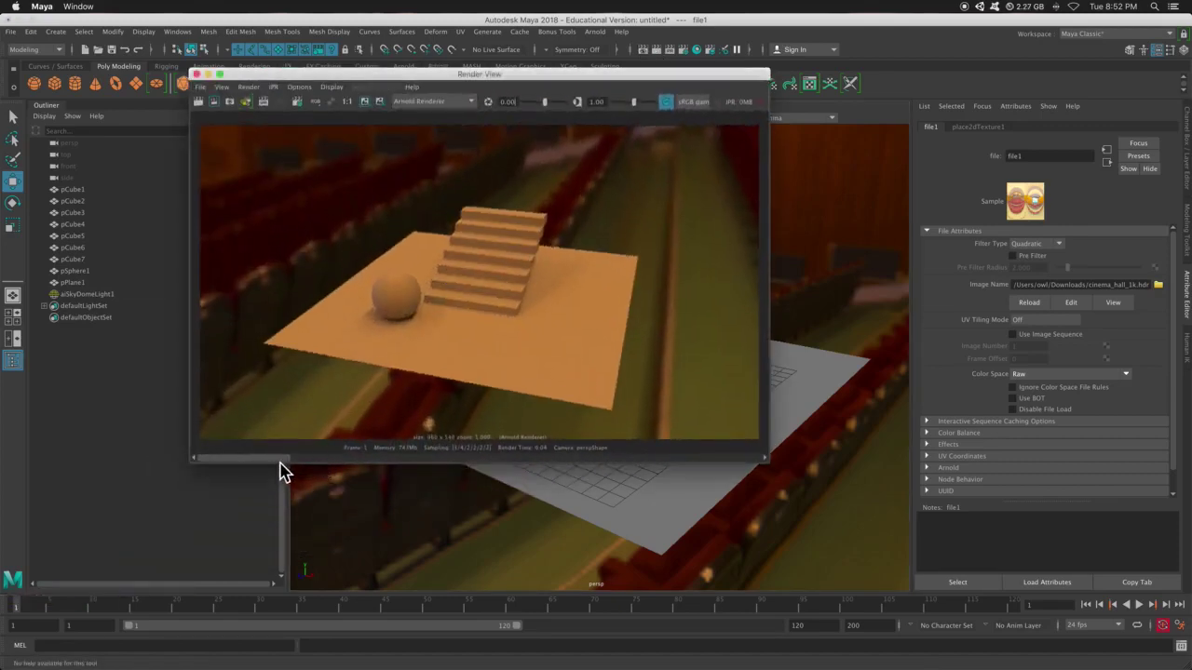
drag(282, 458, 555, 460)
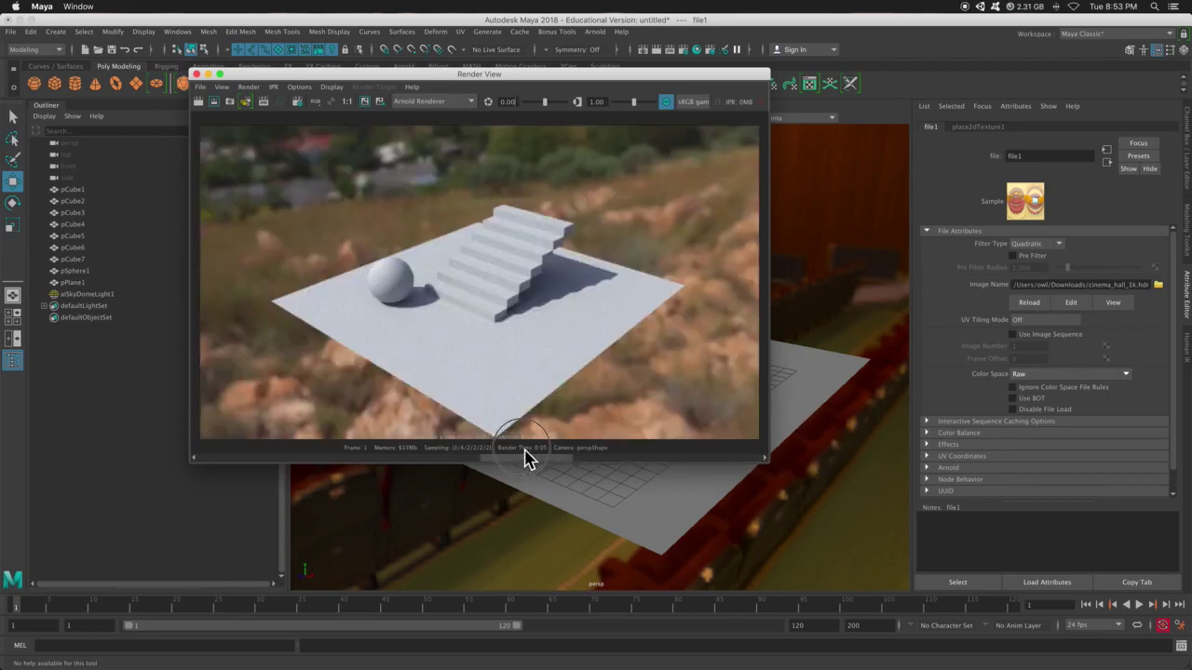
drag(526, 456, 370, 460)
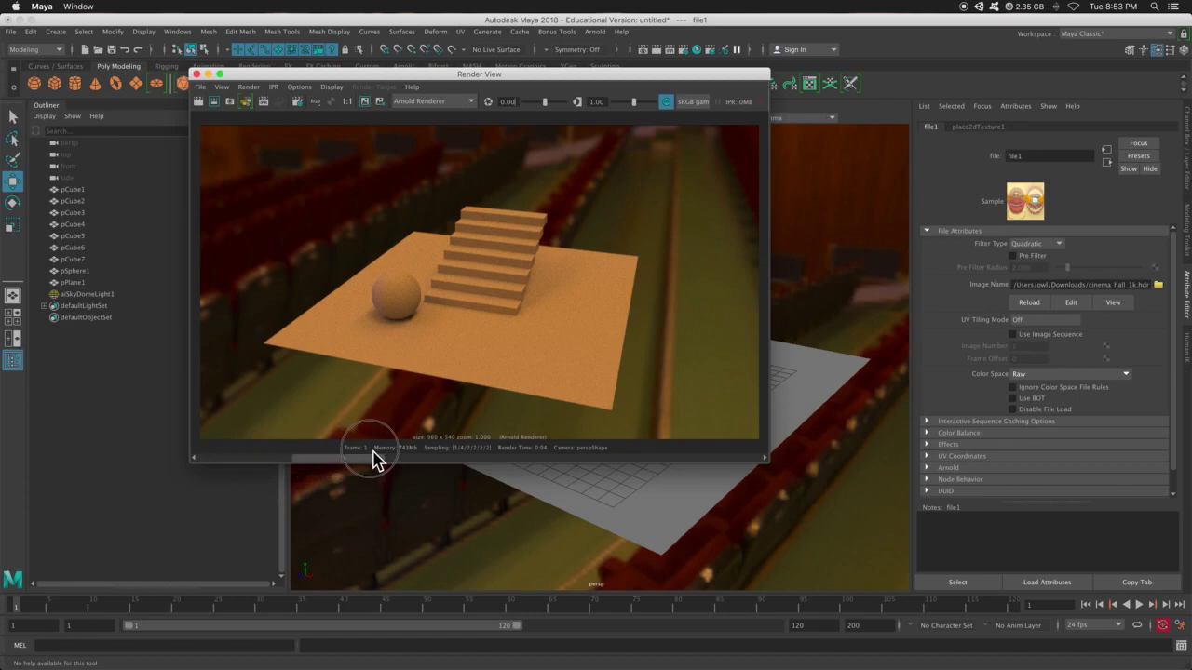